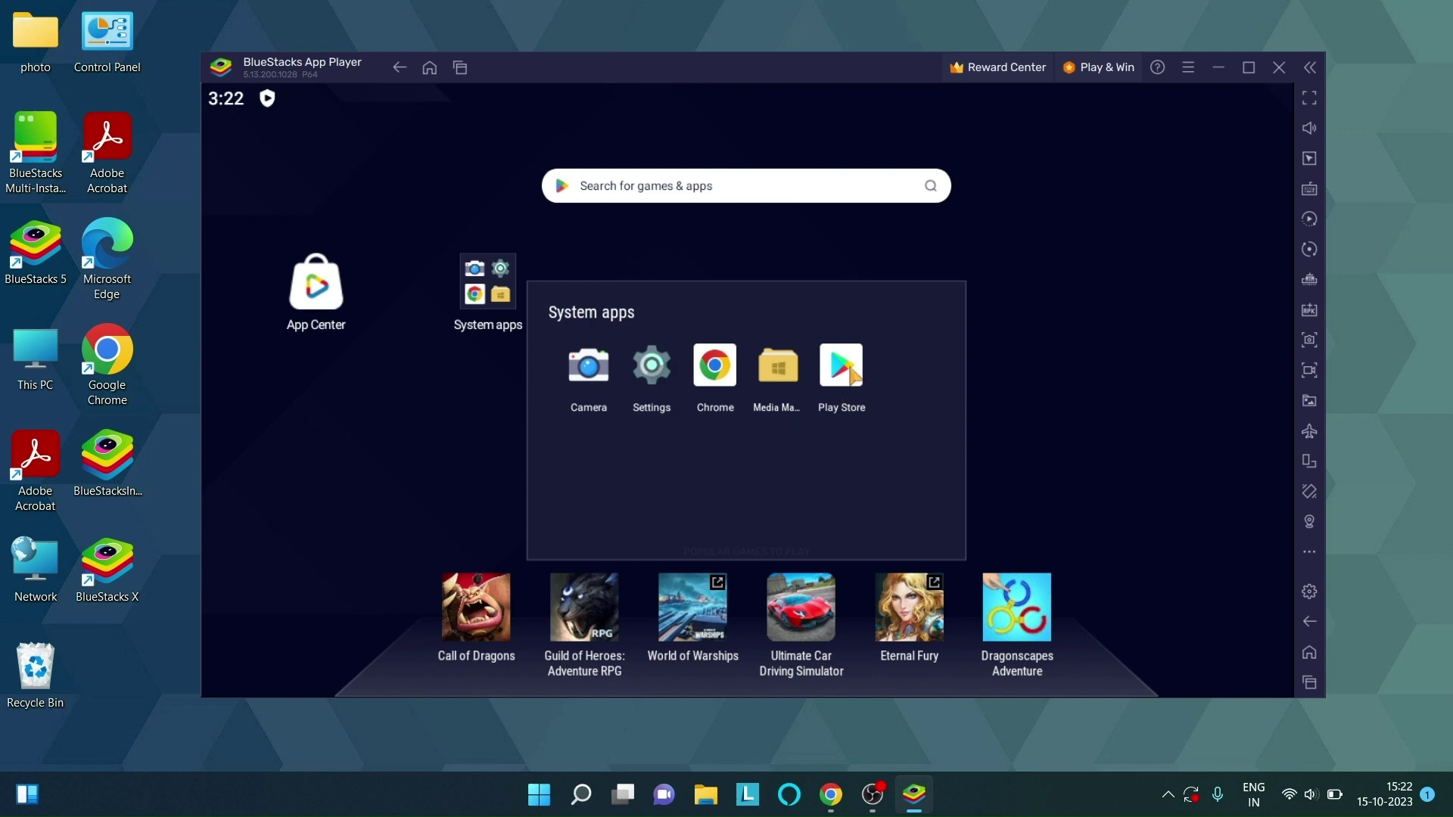
Open the Play Store from the system apps and browse its For you, Kids and Top charts game sections.
left_click(841, 367)
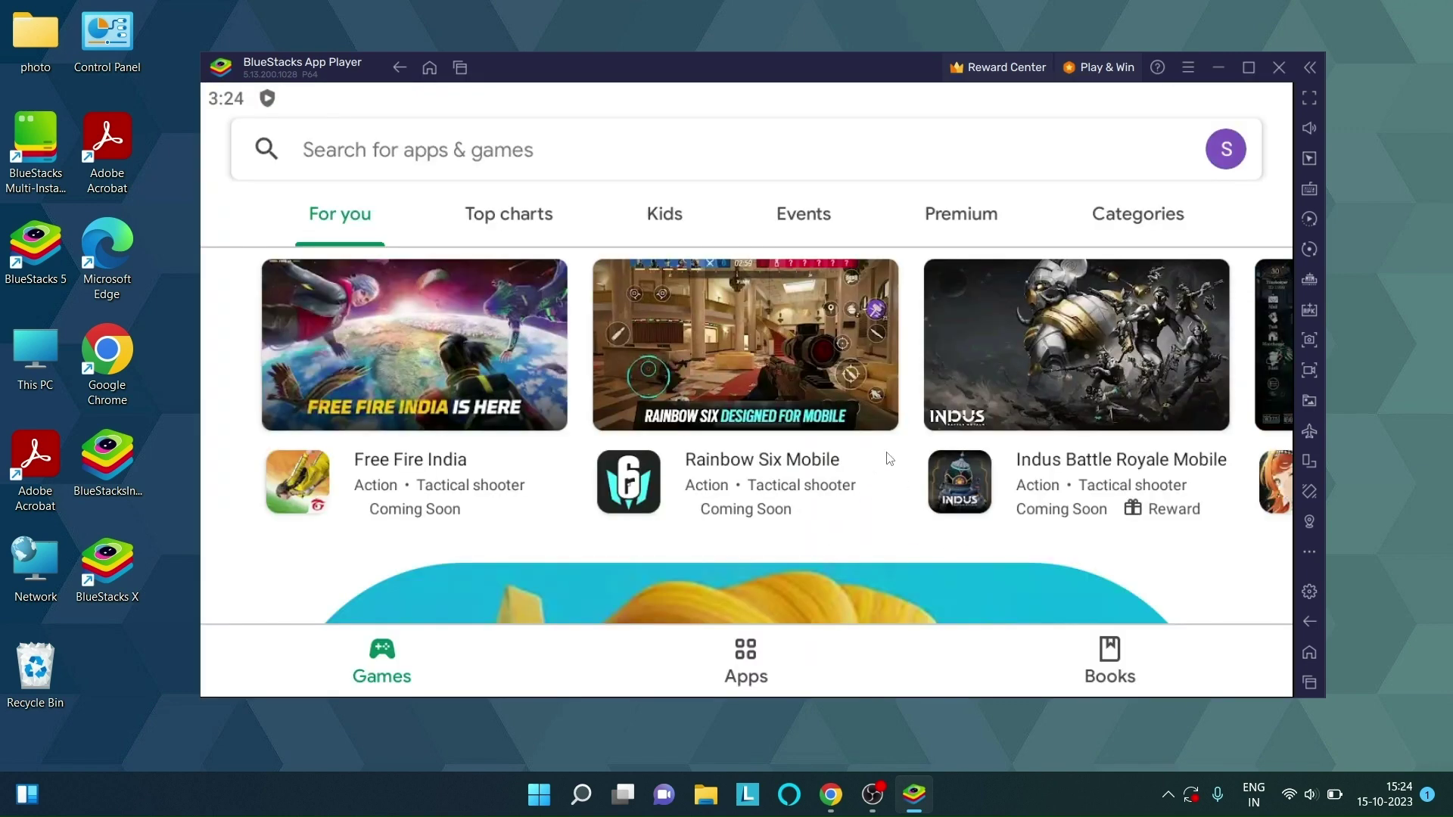
left_click_drag(889, 459, 747, 350)
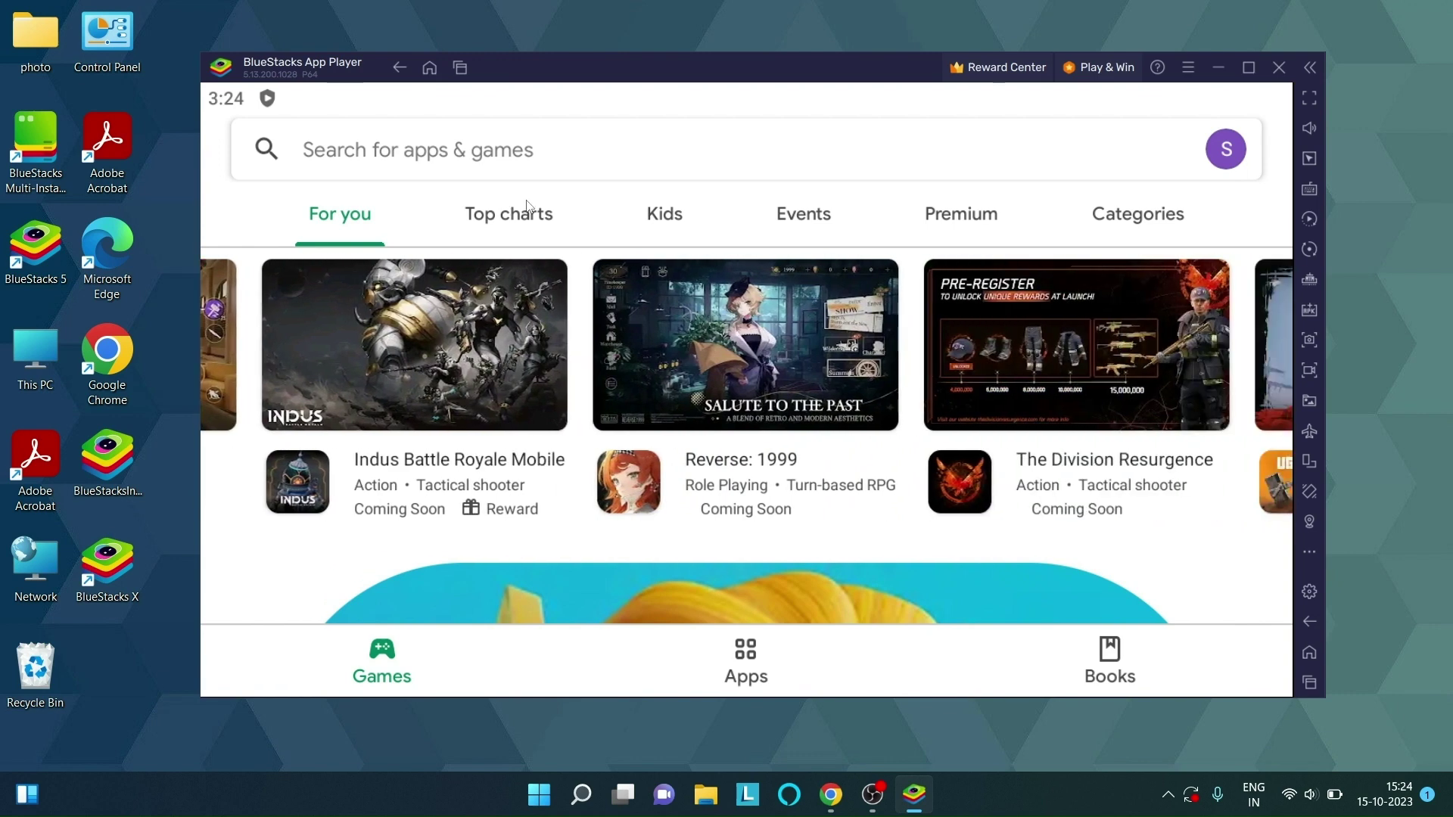
left_click(528, 212)
left_click(666, 226)
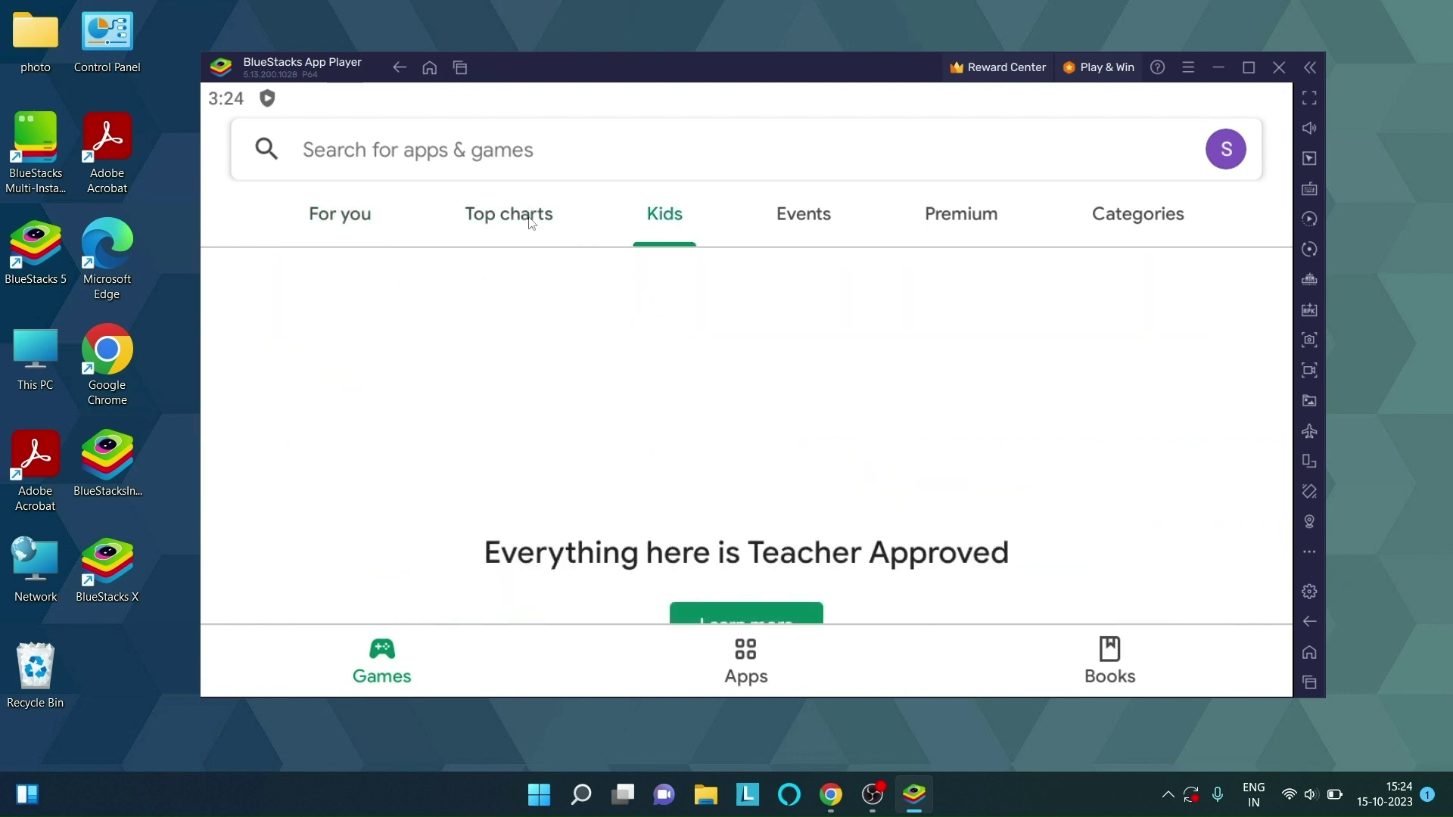
left_click(530, 220)
scroll(525, 252, "down", 3)
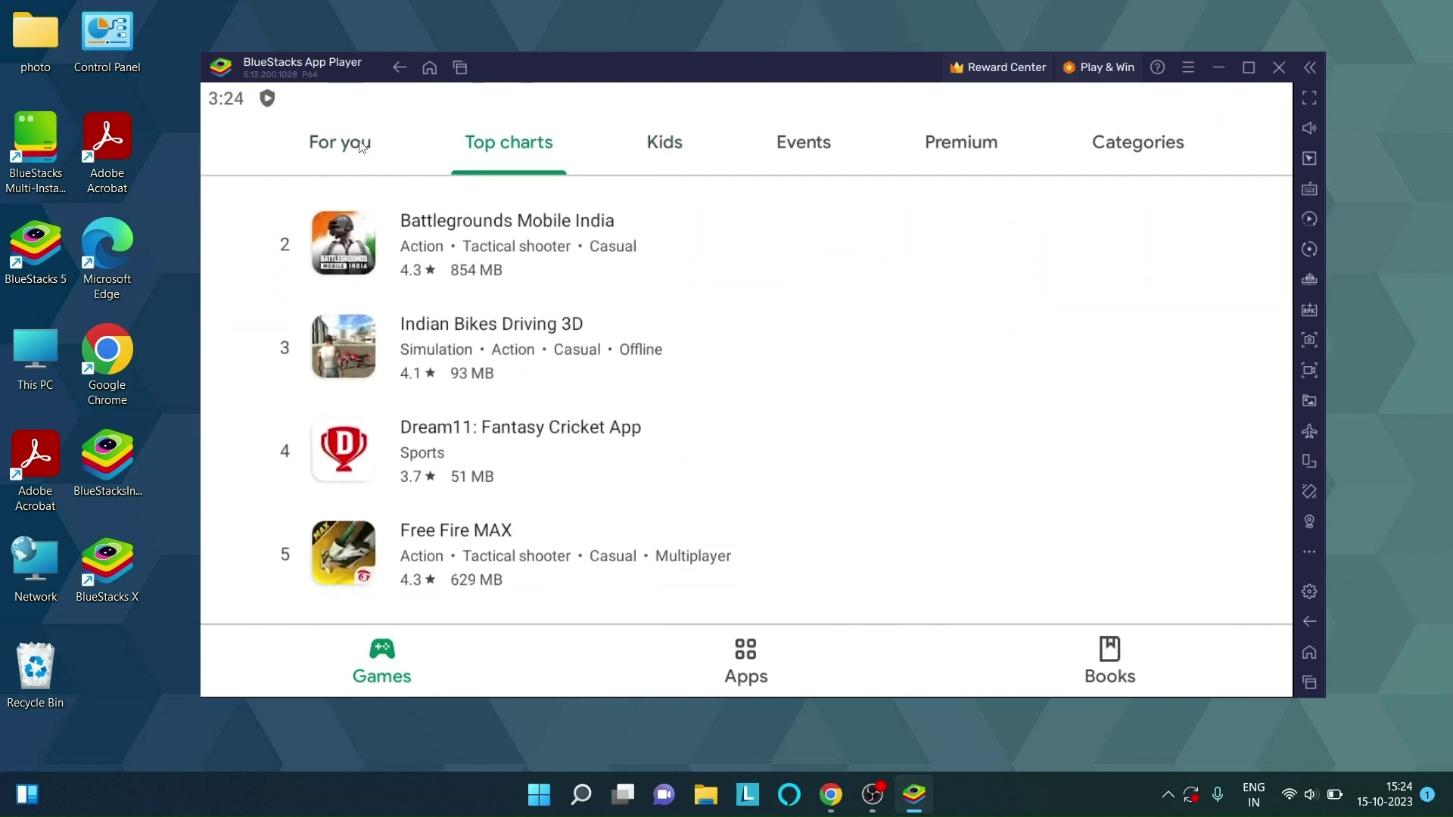
left_click(361, 144)
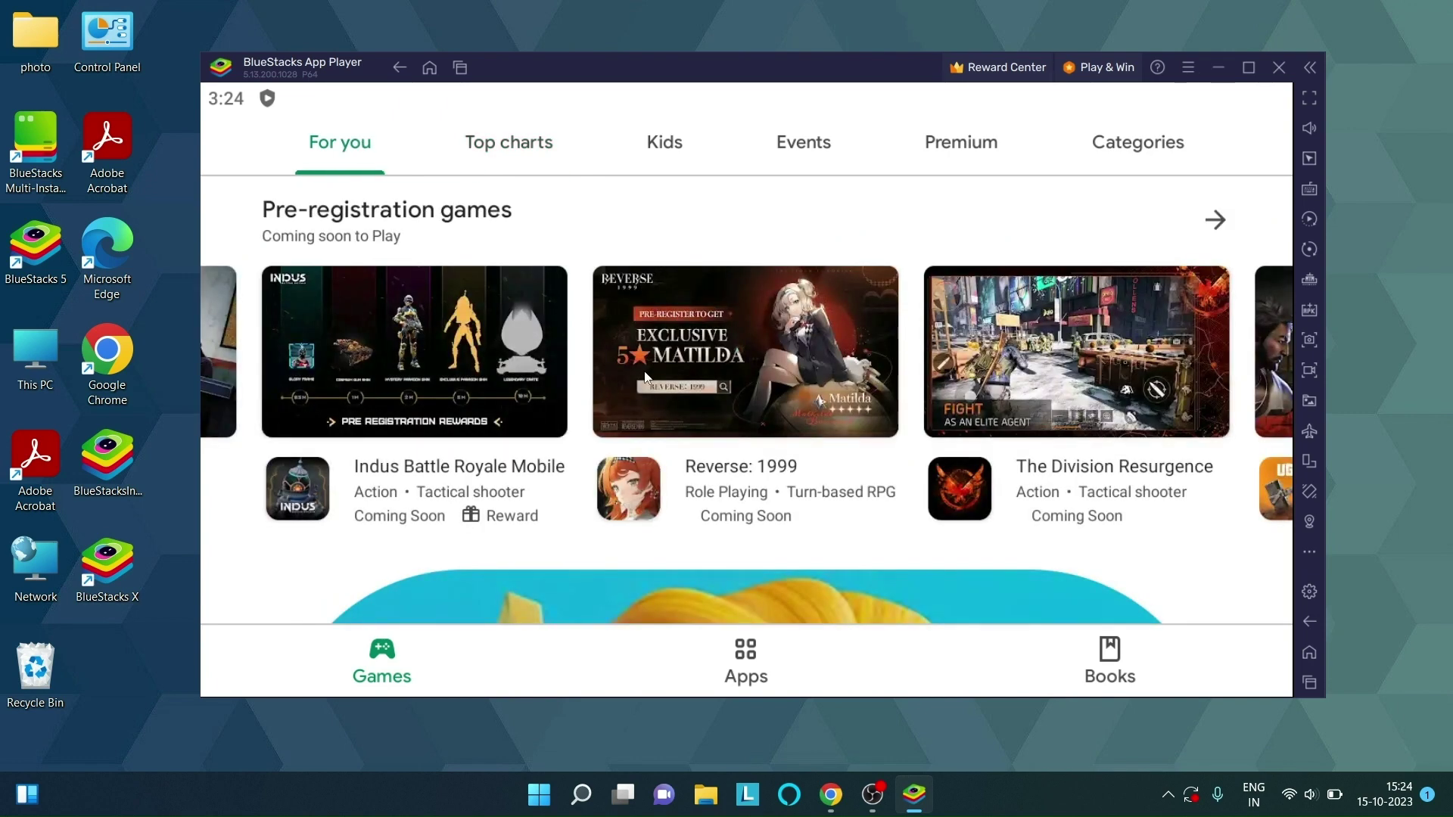
left_click_drag(483, 386, 558, 390)
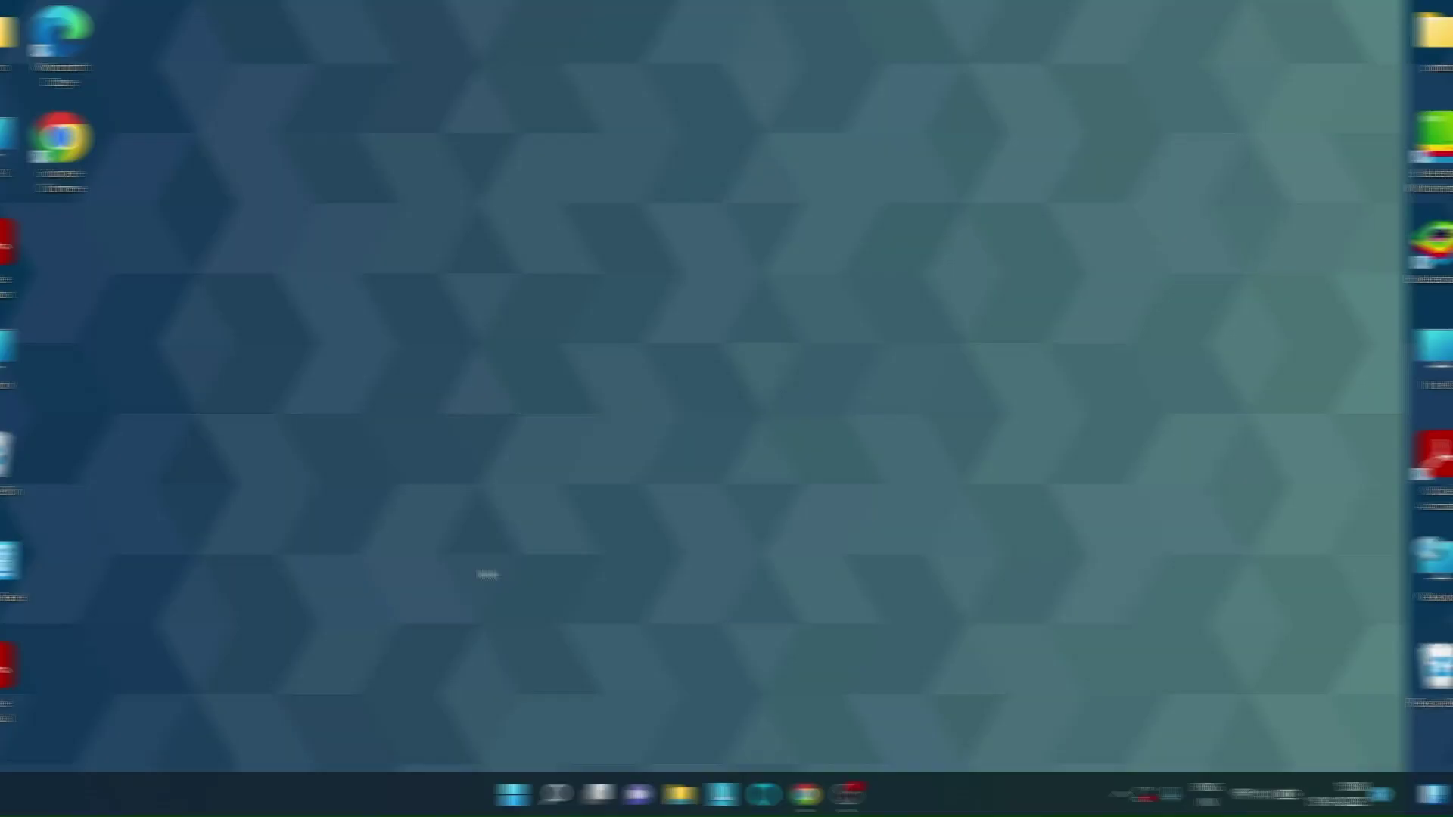
Switch to Google Chrome in a maximized window and search the web for "bluestacks emulator".
double_click(119, 176)
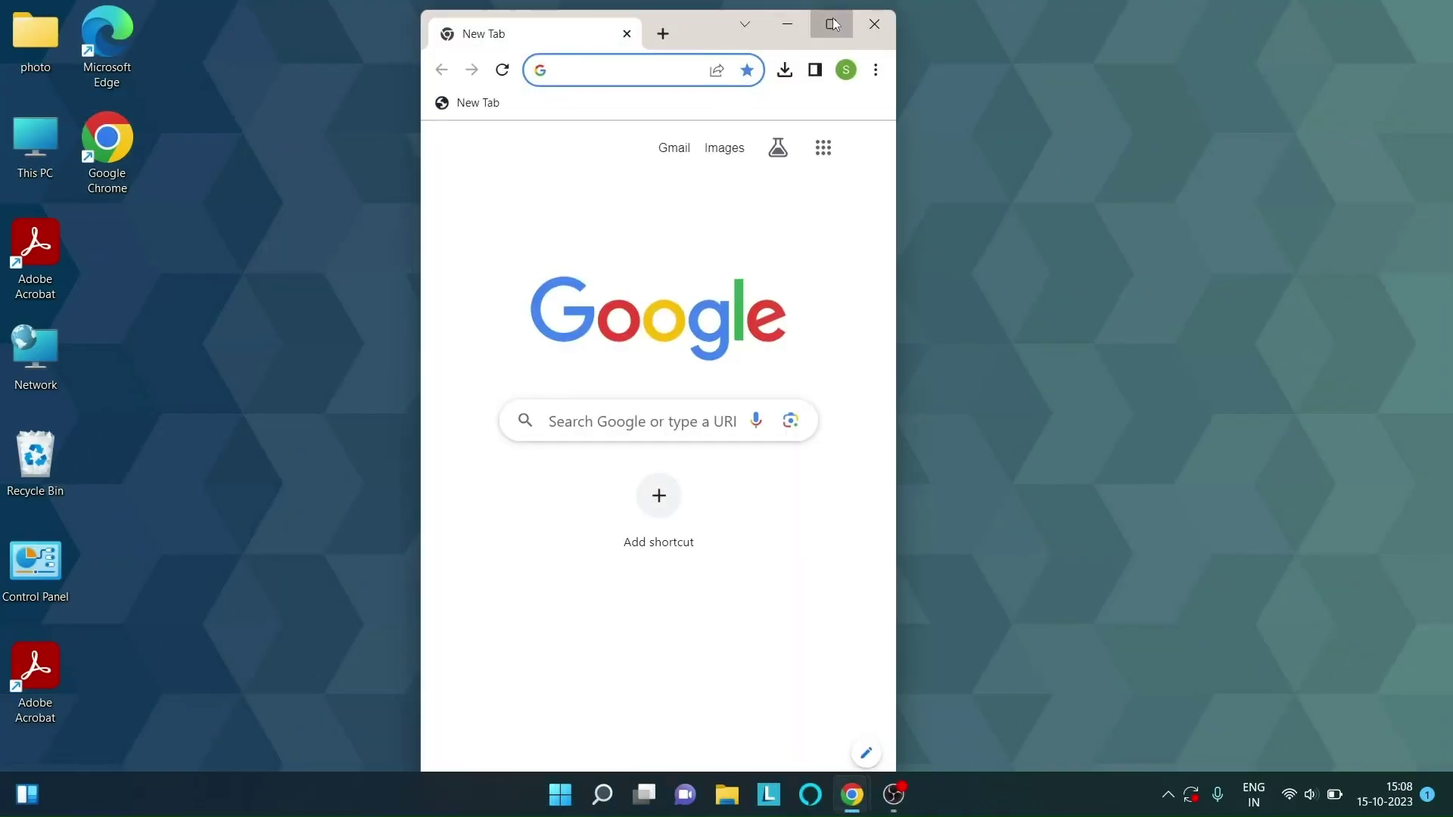
left_click(831, 25)
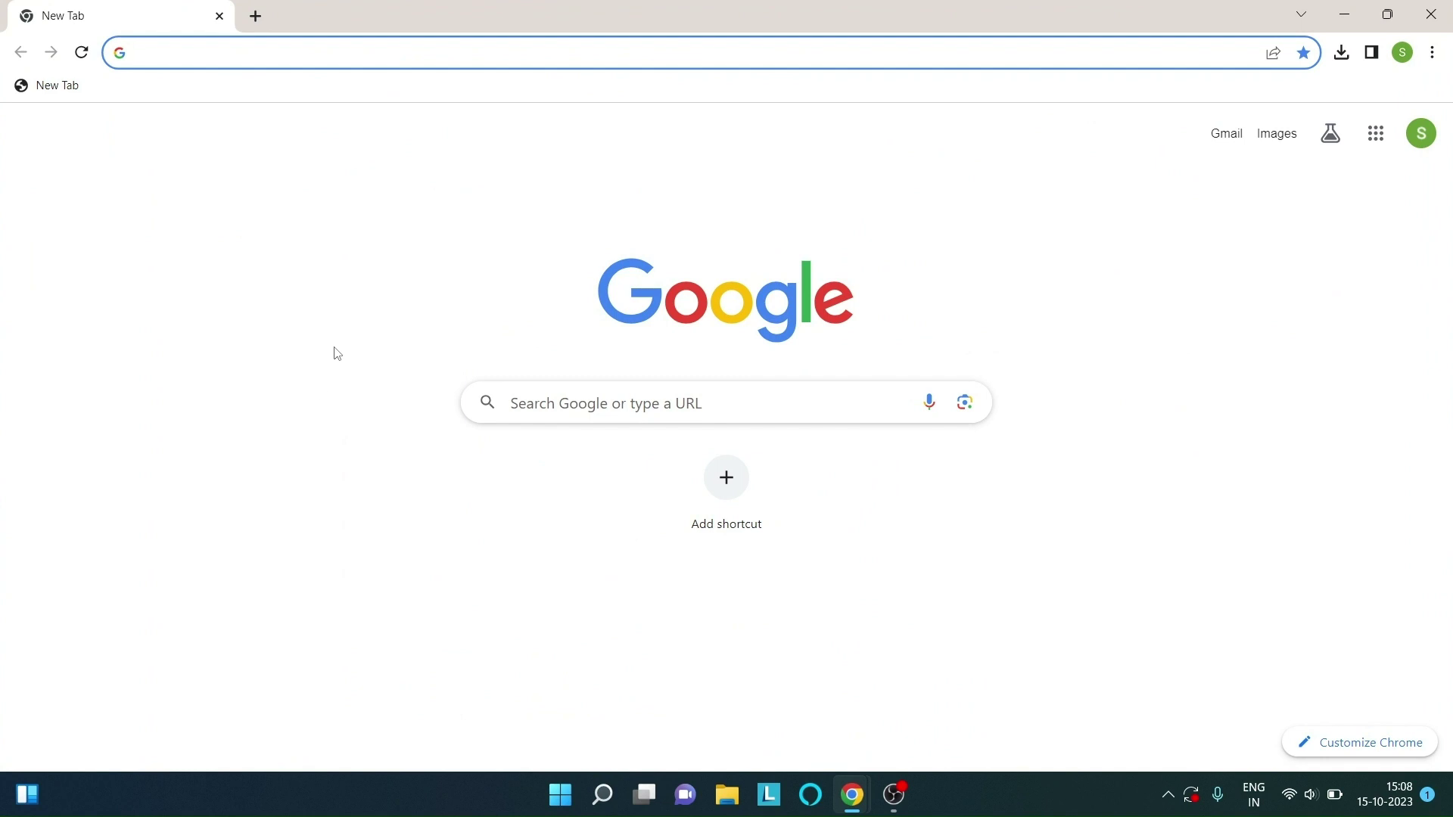
type("blue")
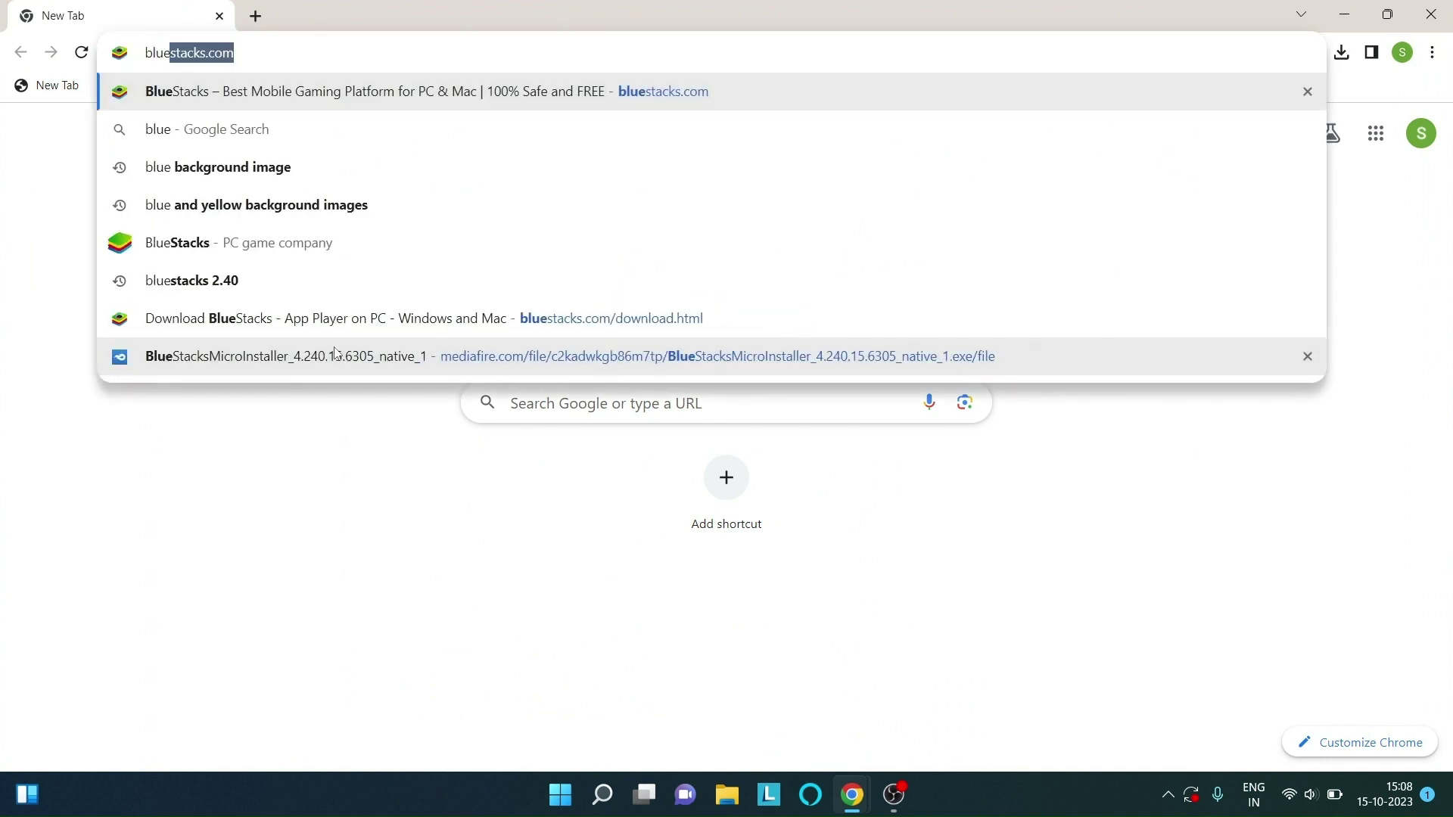
type("stacks emulator")
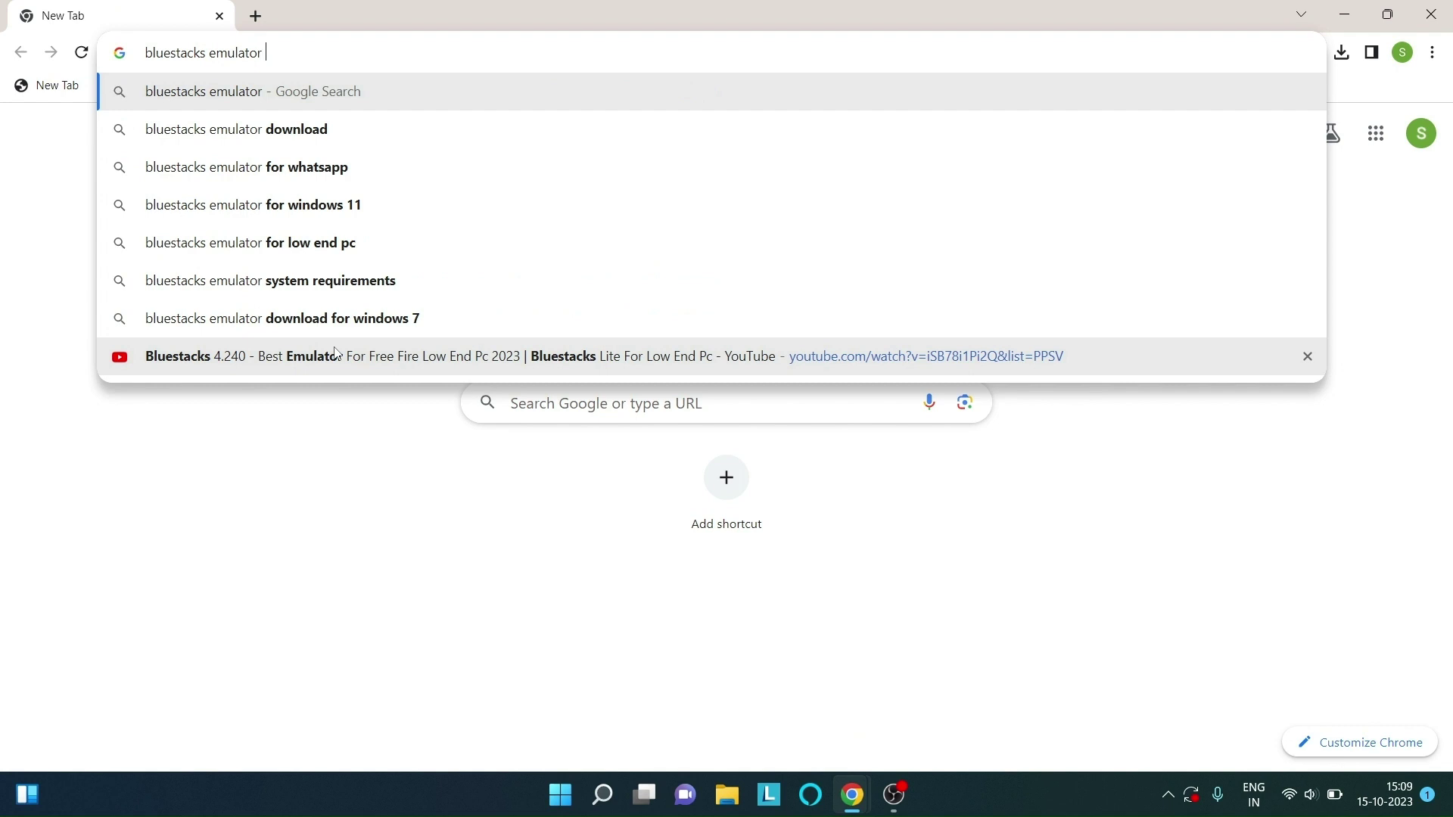
key("Return")
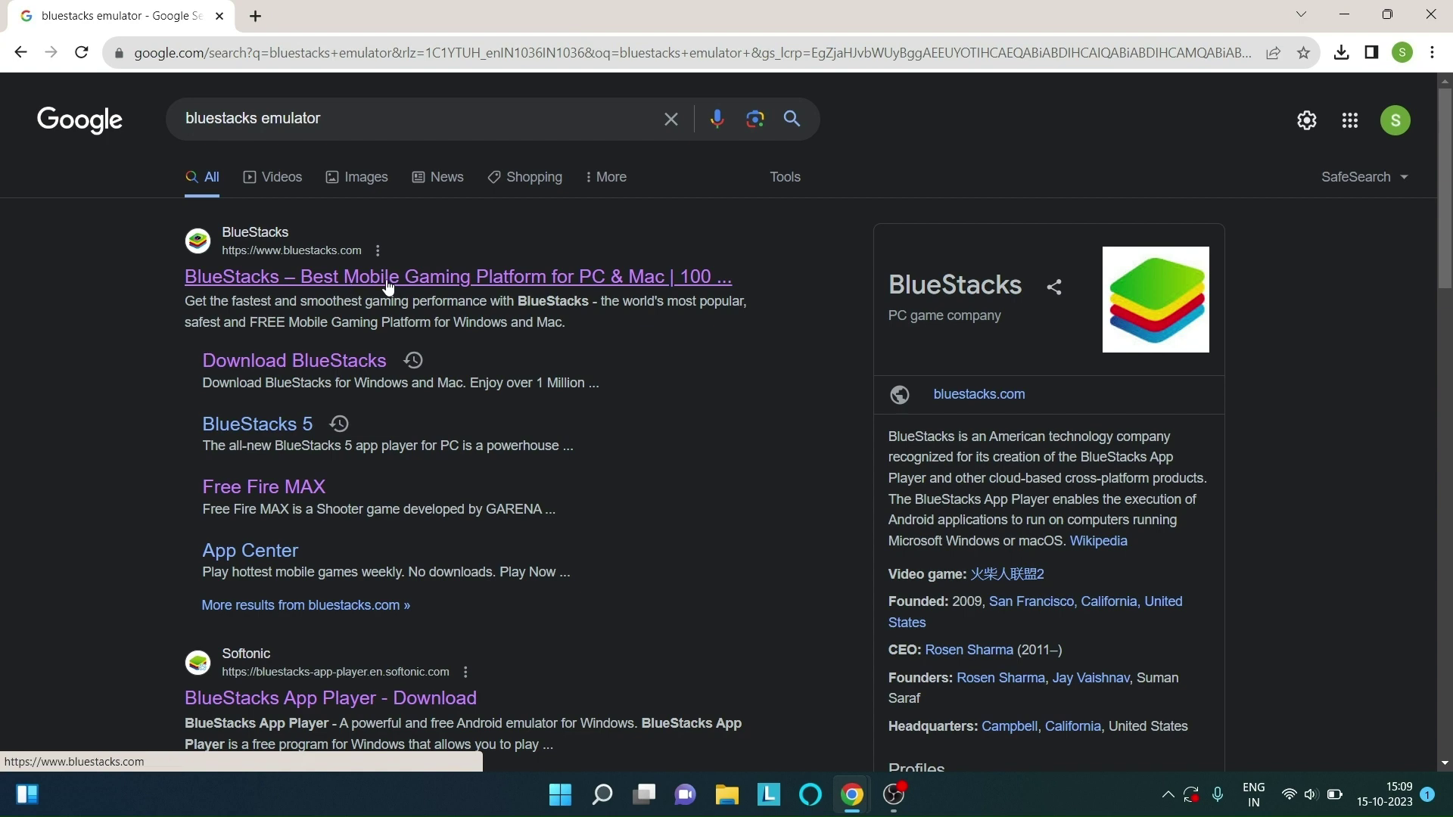
Open the download page listing all versions on the official bluestacks.com site and download the BlueStacks 5 installer.
left_click(364, 283)
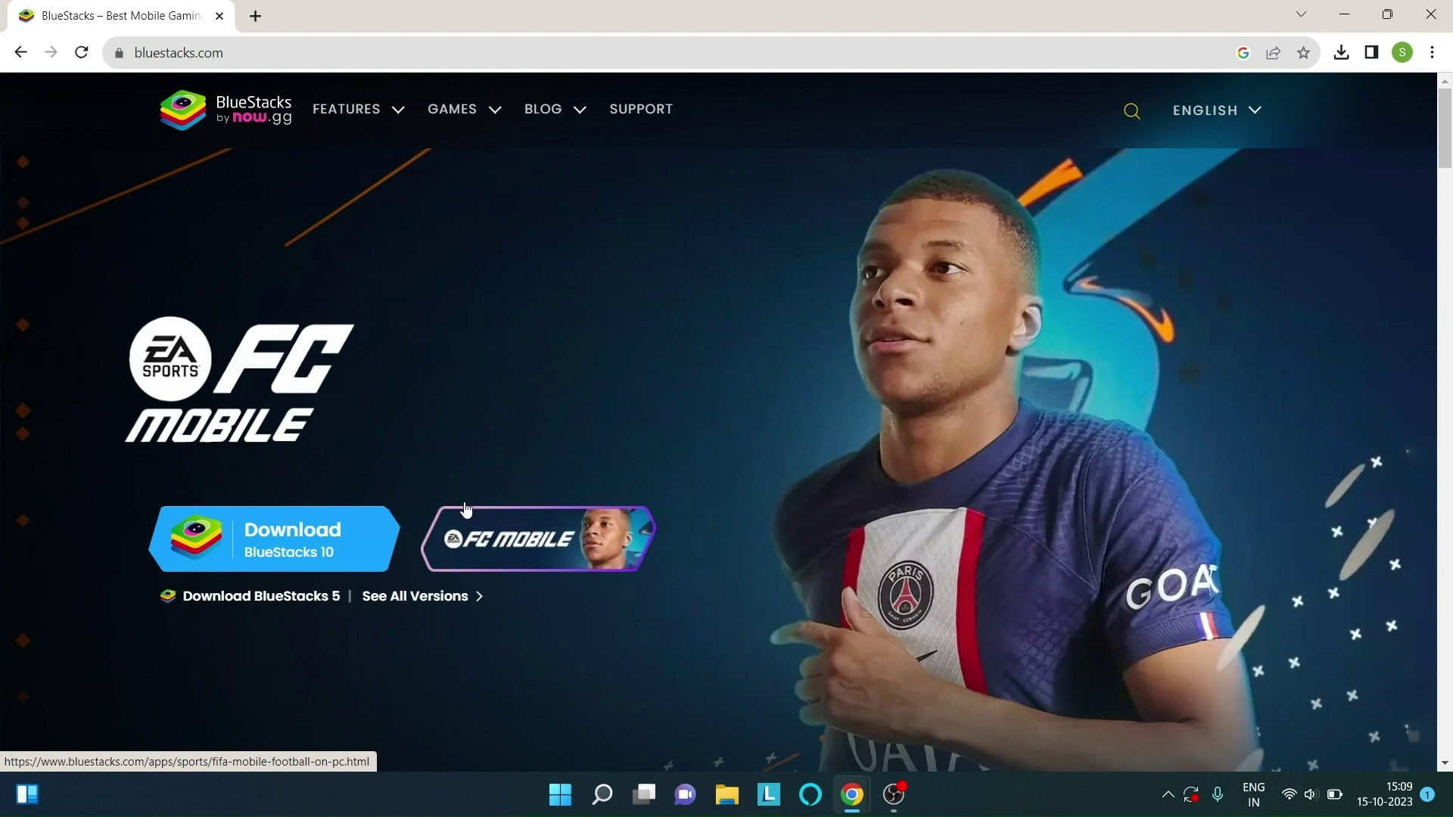
left_click(413, 603)
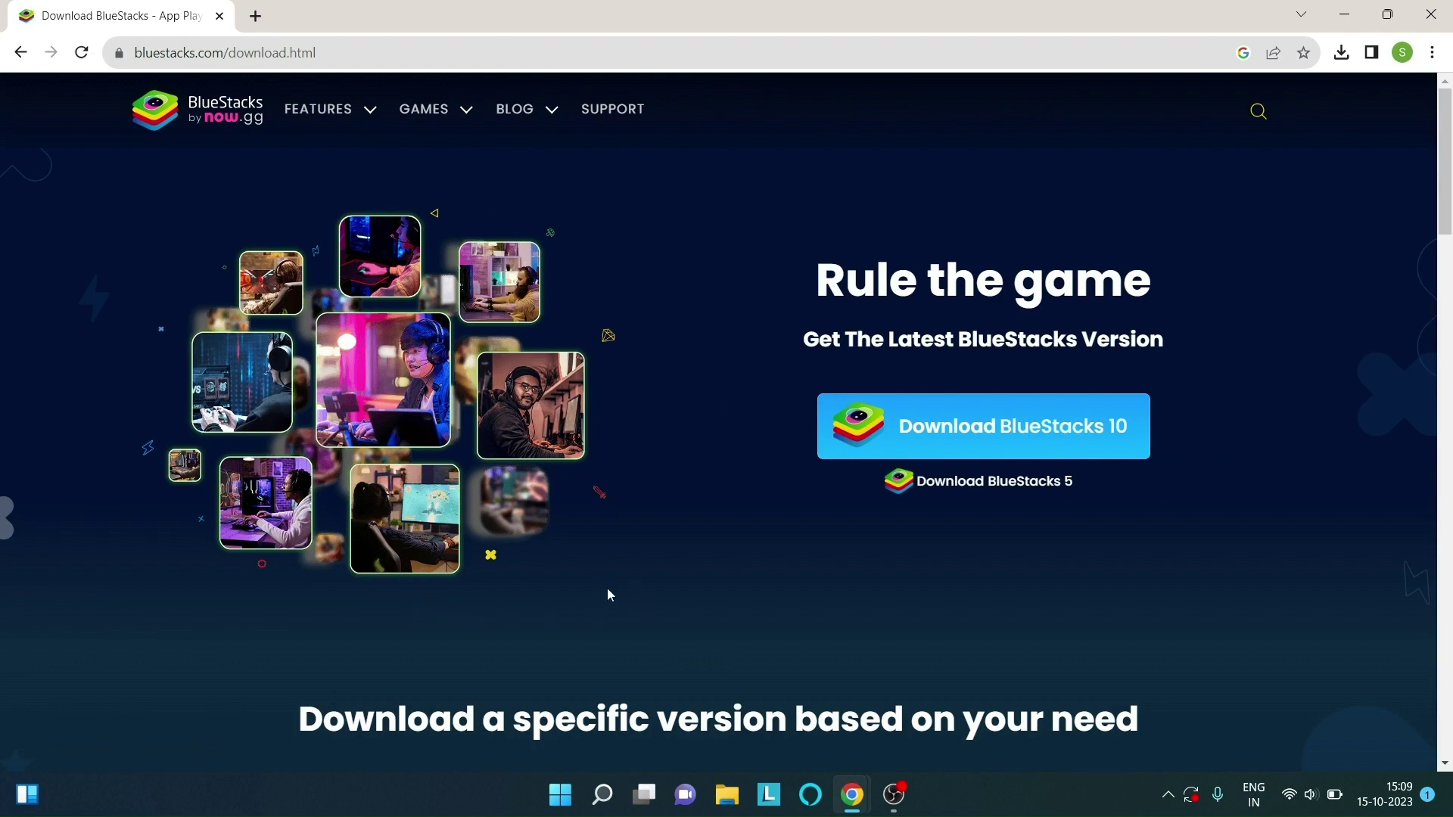
scroll(608, 594, "down", 20)
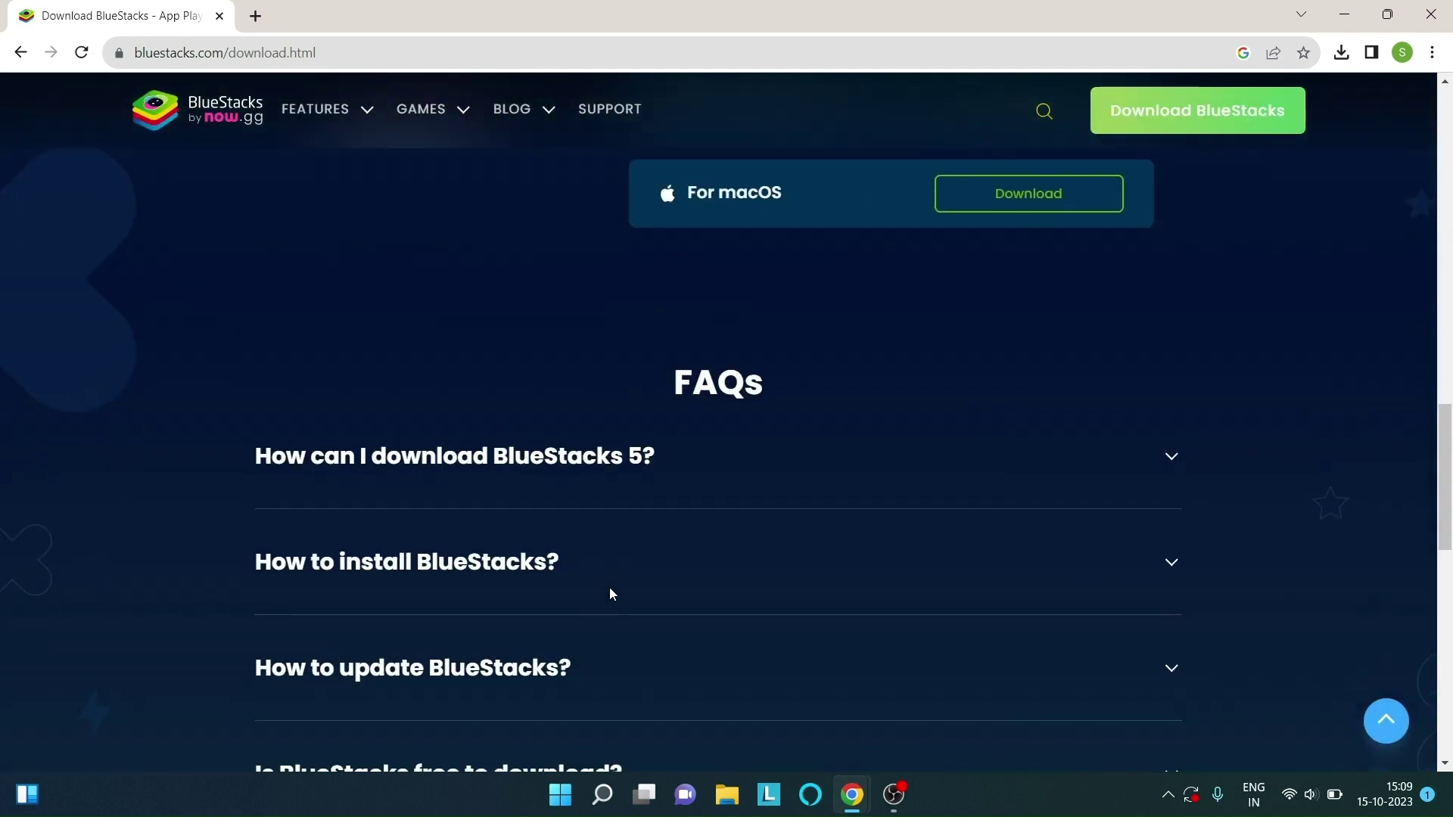
scroll(610, 589, "up", 18)
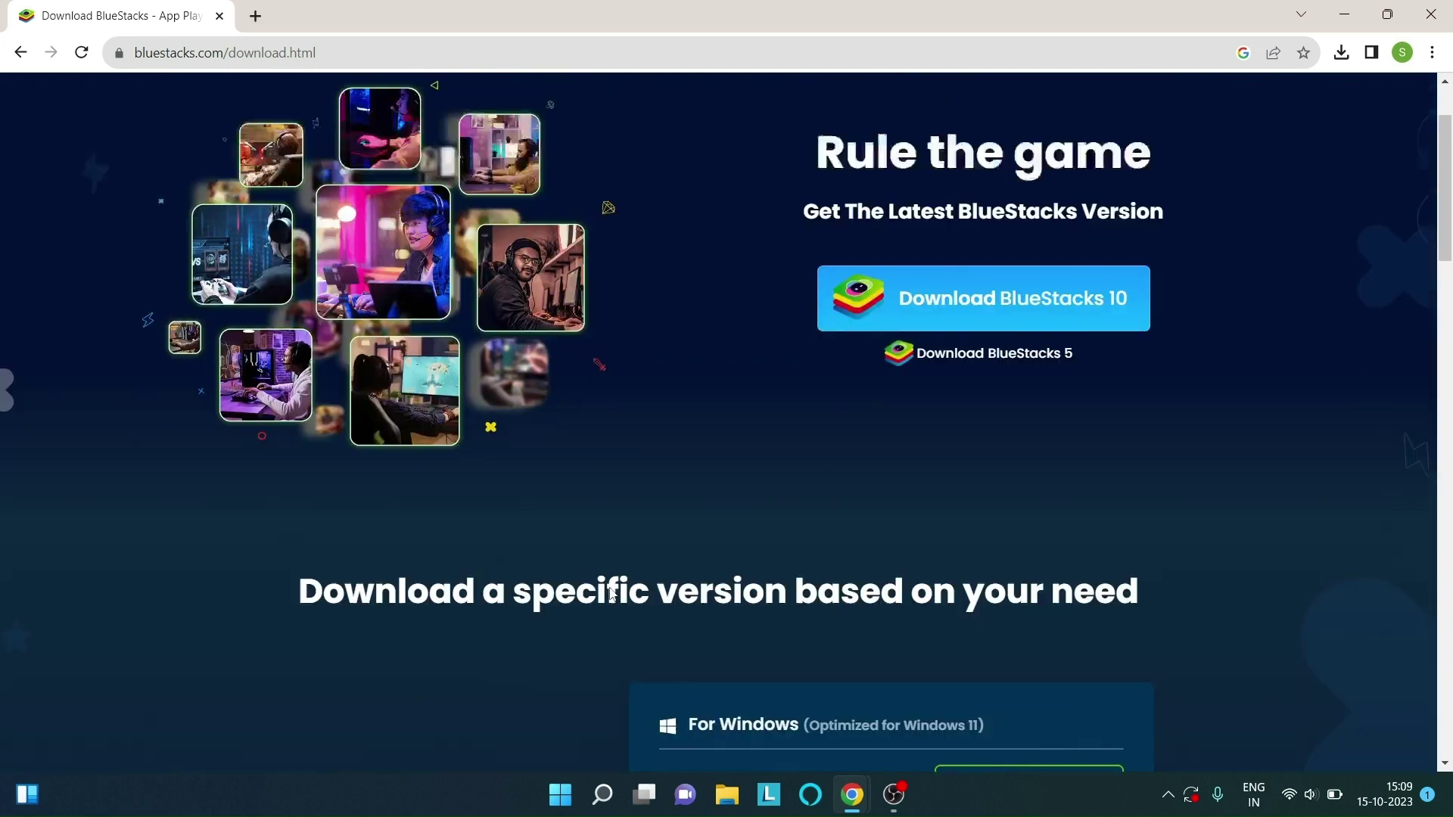
scroll(611, 594, "up", 2)
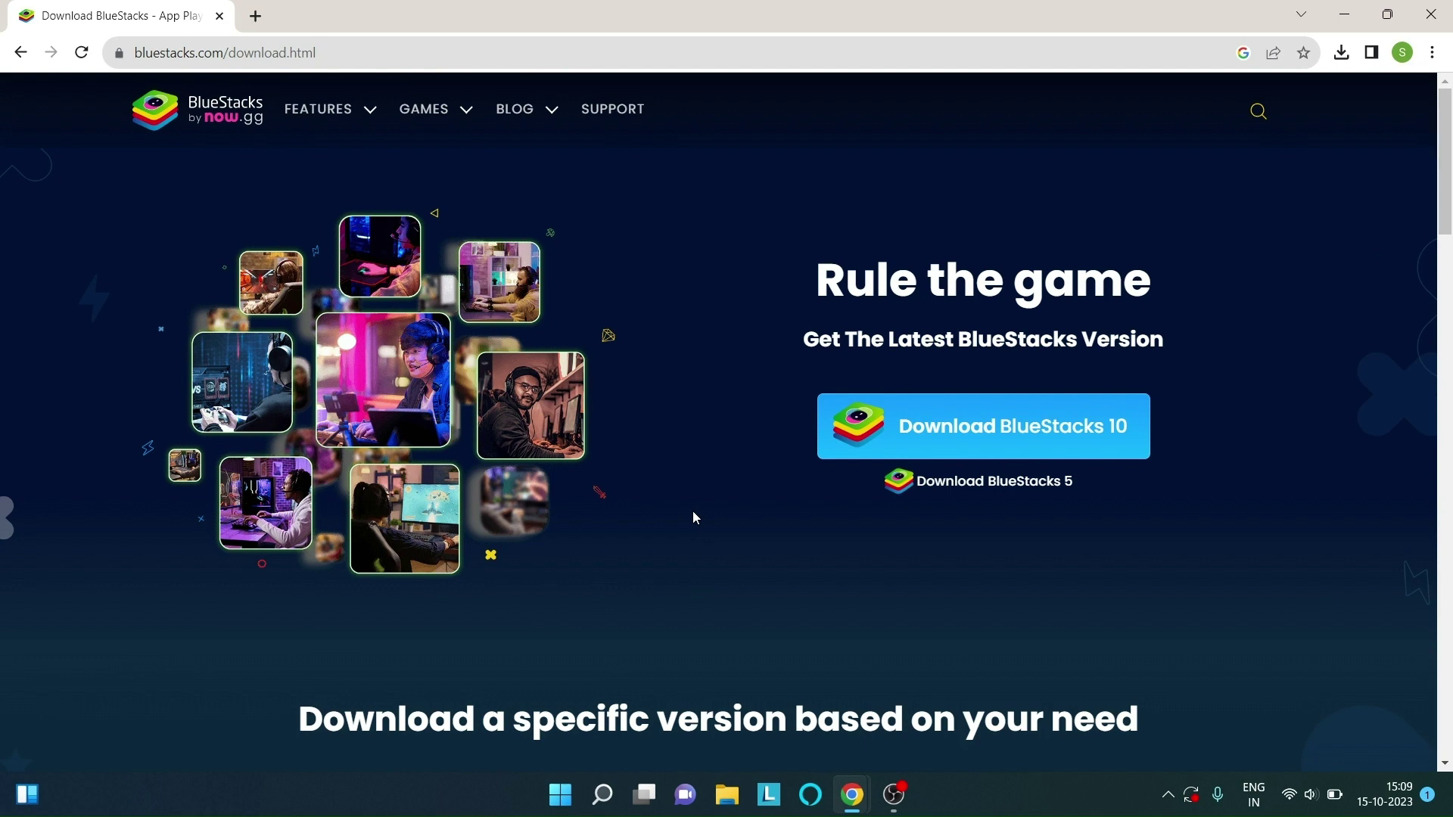
left_click(982, 492)
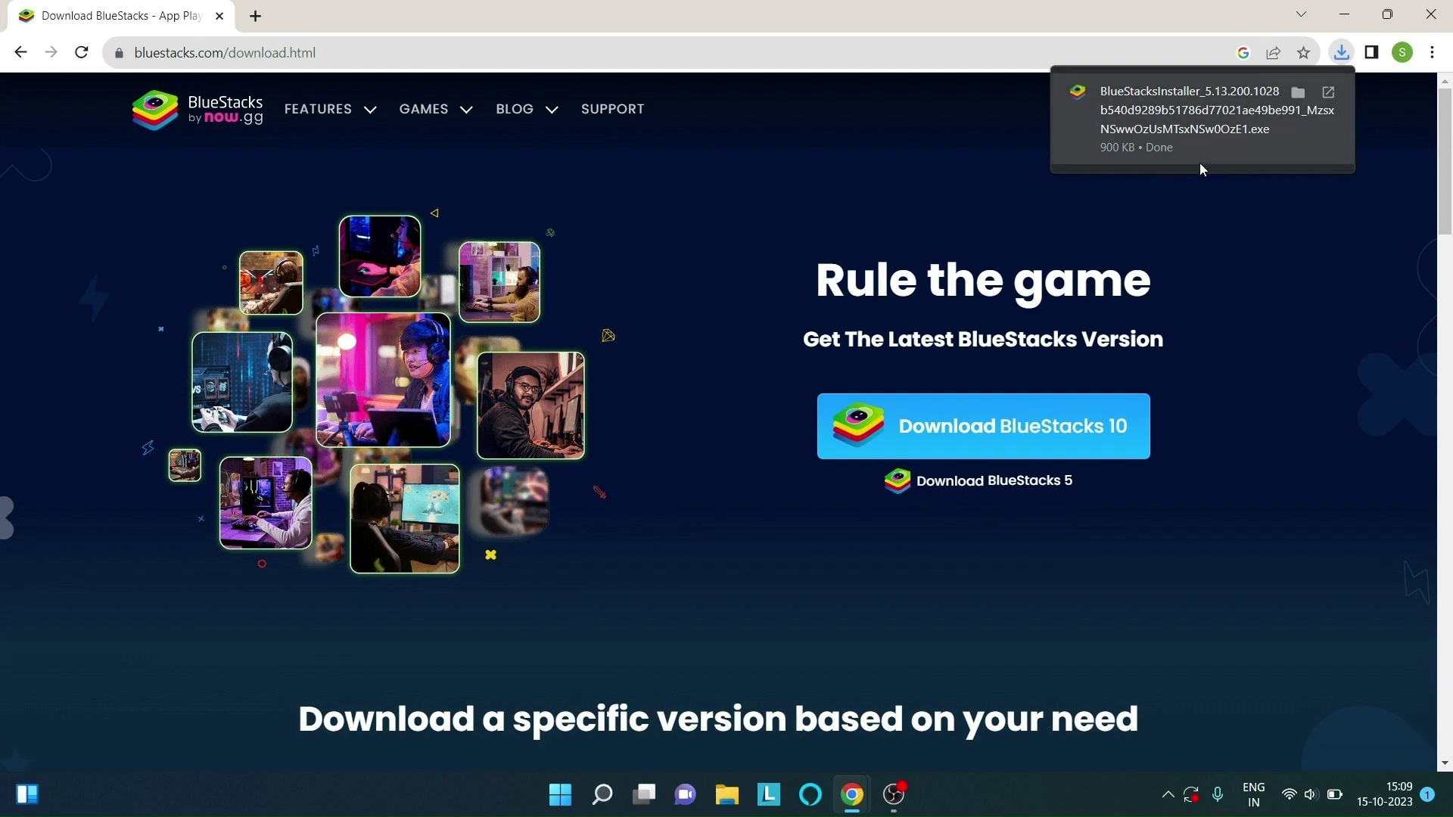
Run the downloaded BlueStacks installer from the desktop as administrator and open its custom installation options.
key("super+d")
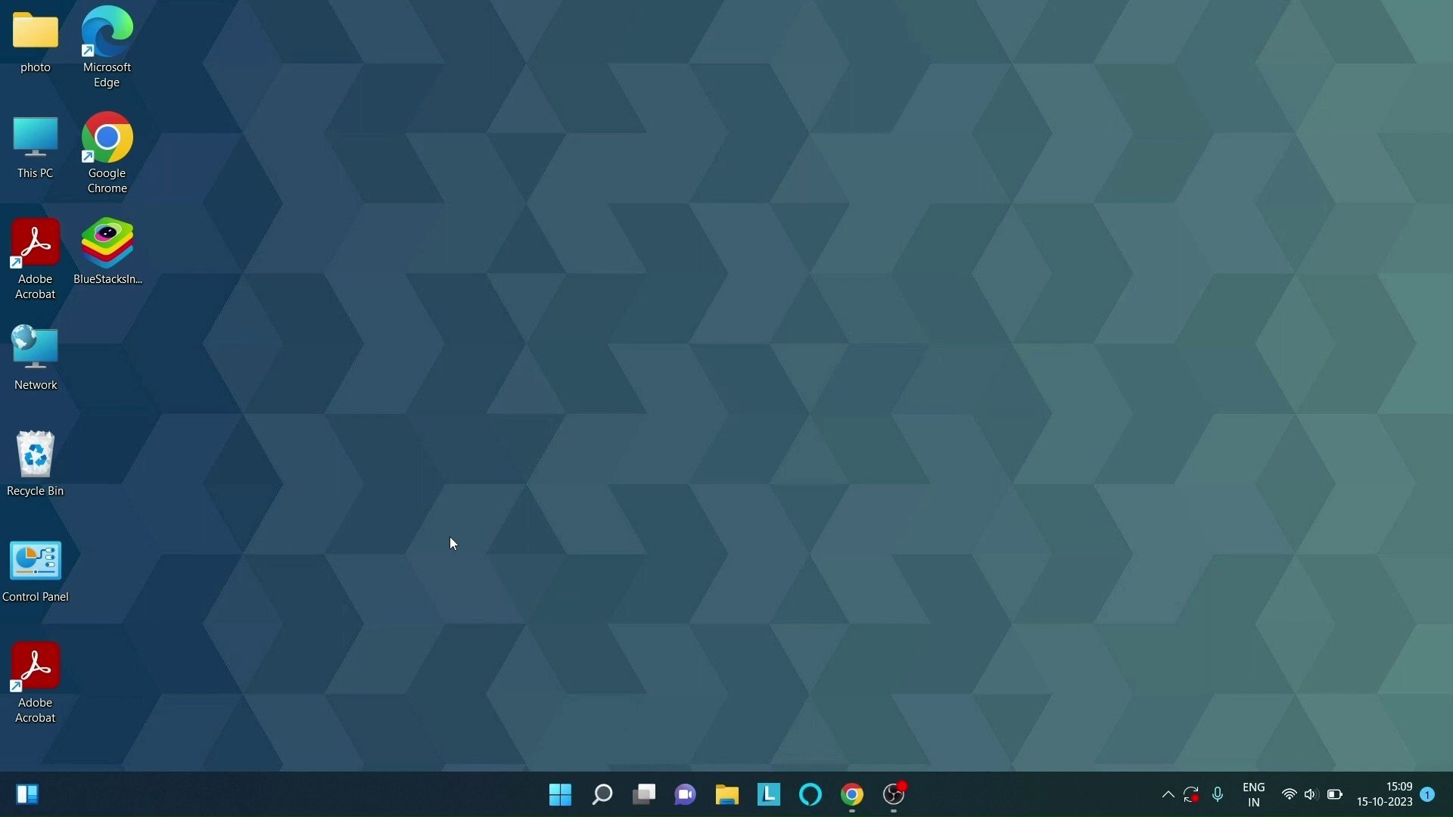
right_click(125, 242)
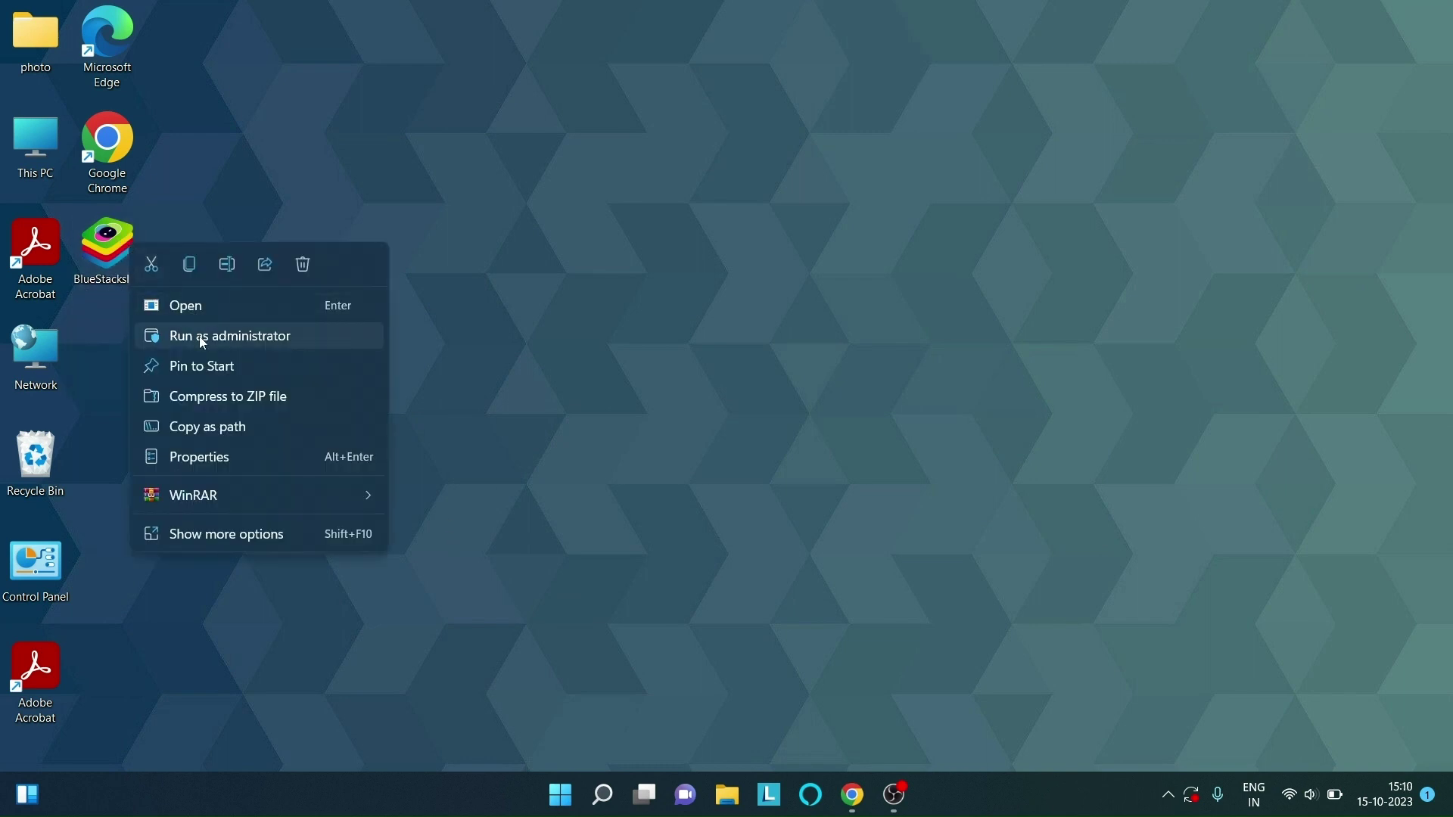
left_click(242, 338)
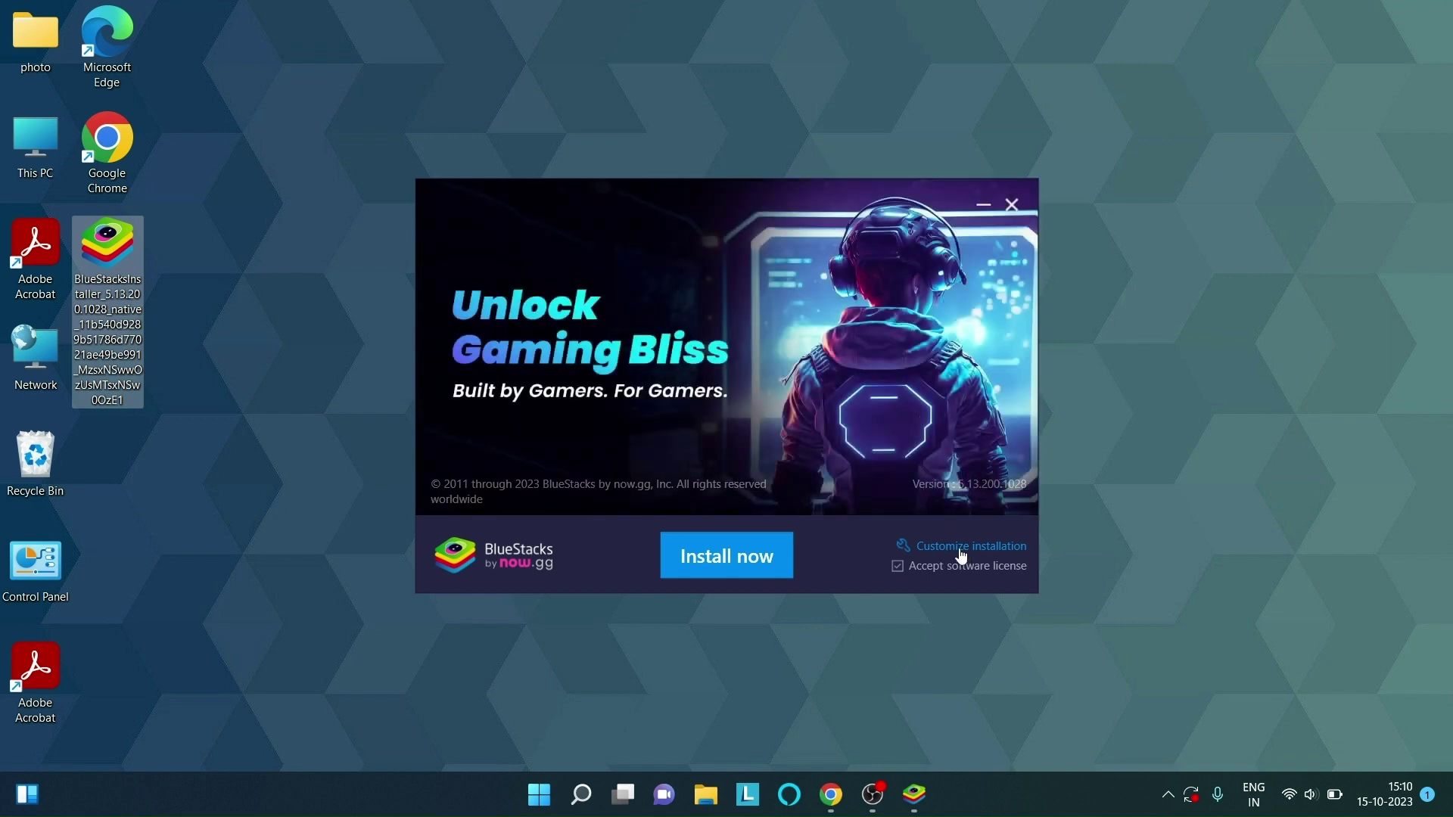
left_click(957, 548)
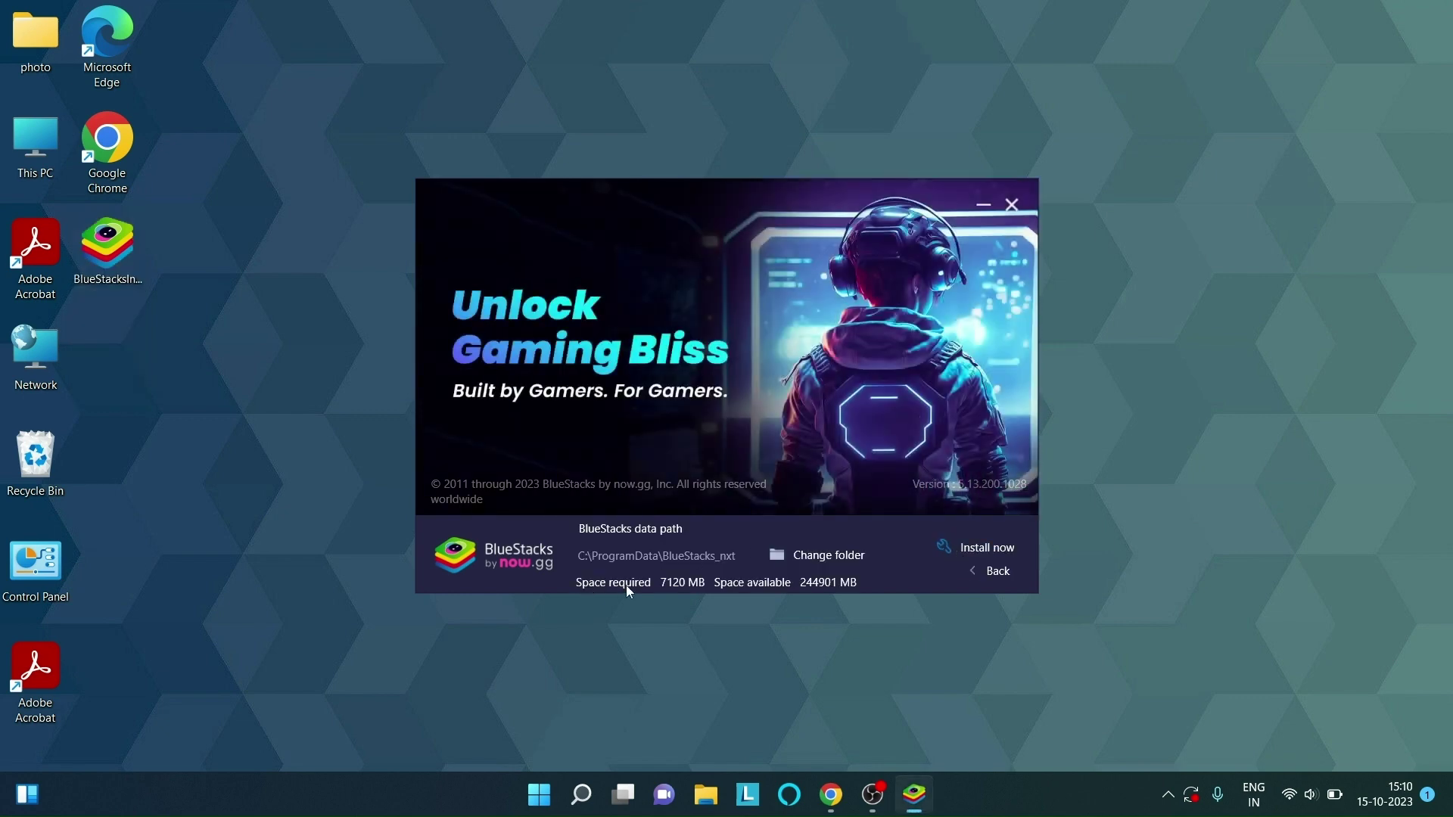
left_click_drag(756, 558, 505, 556)
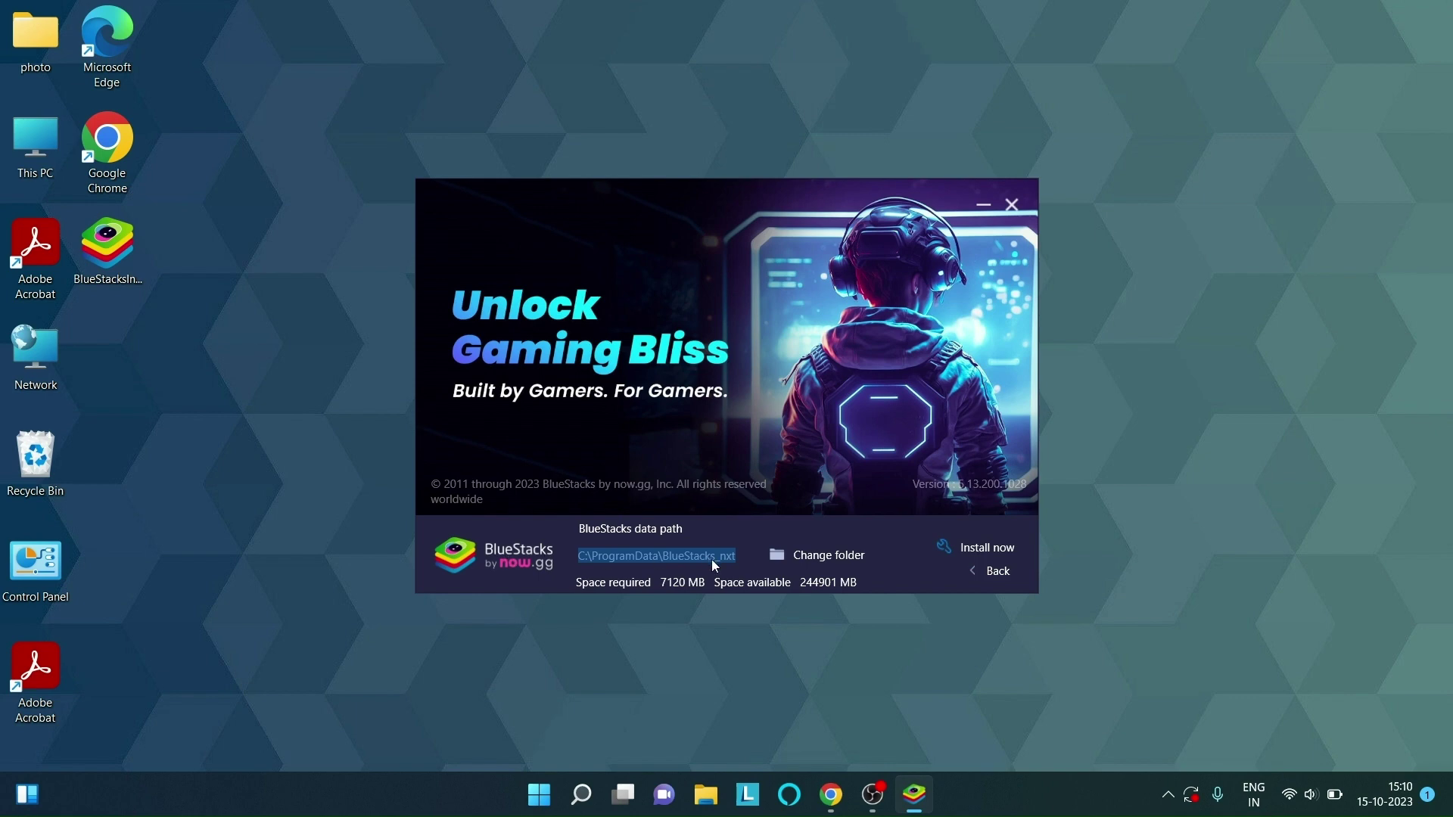
left_click(810, 557)
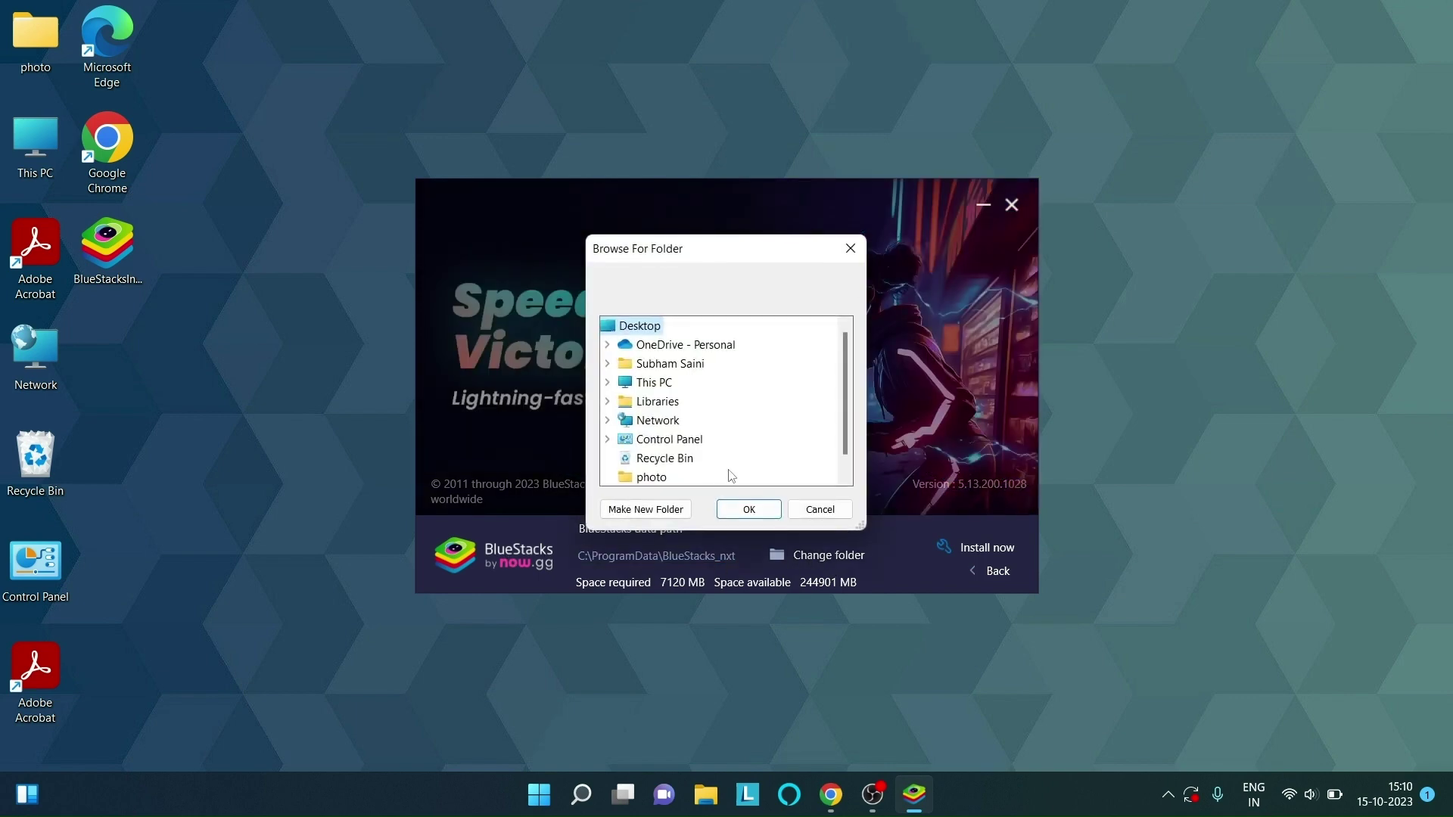
double_click(652, 382)
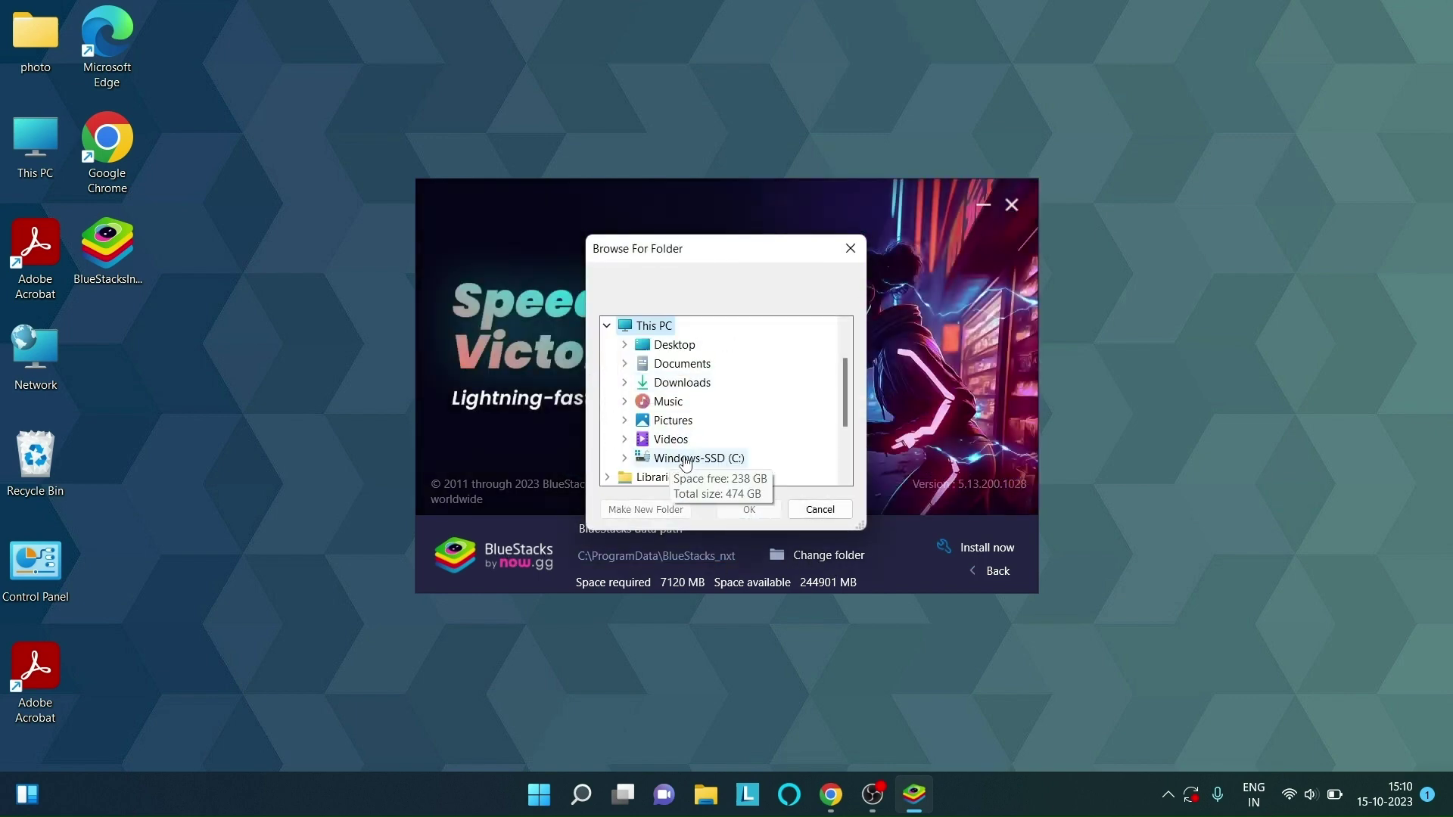
double_click(685, 460)
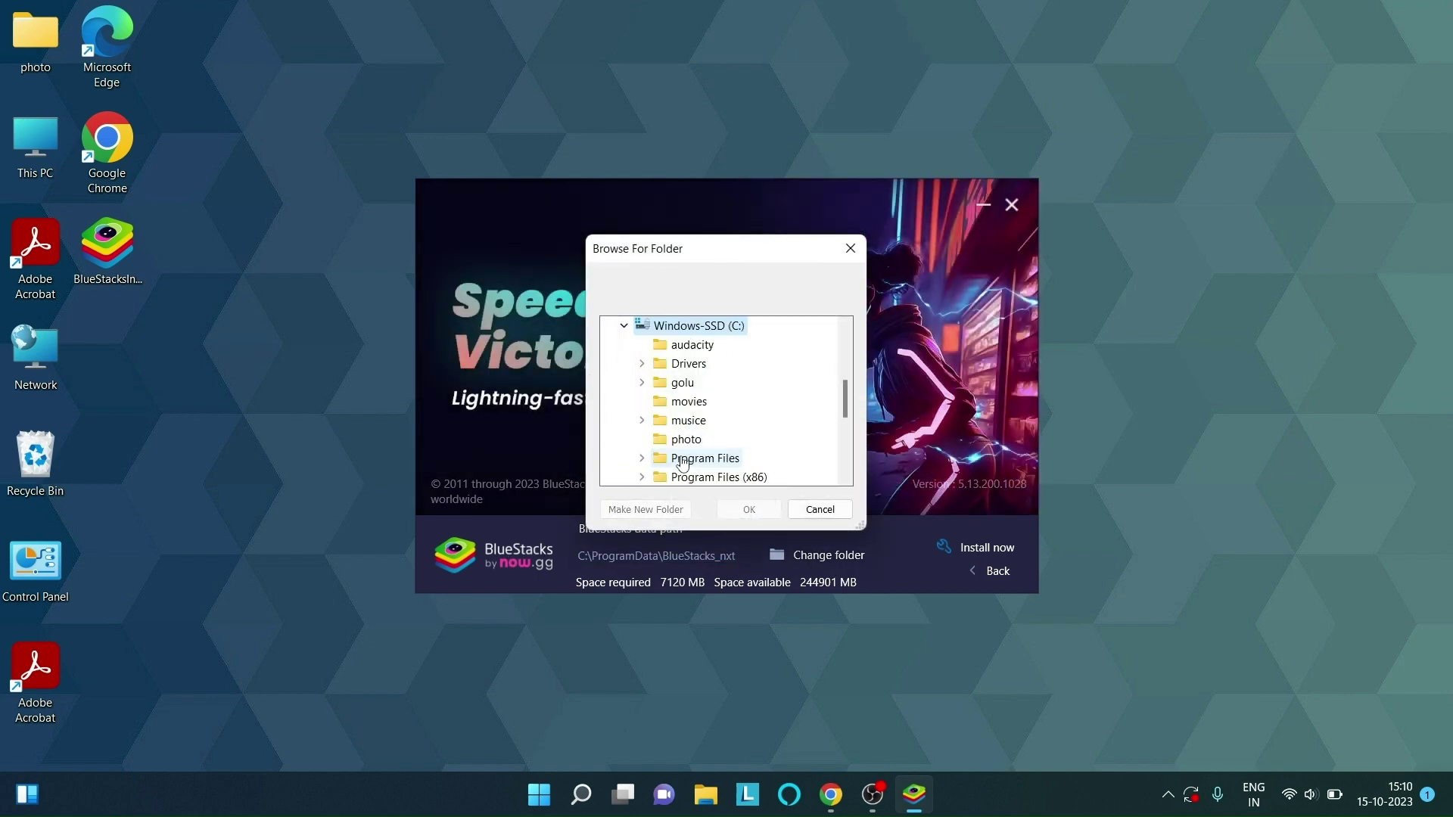
left_click(820, 510)
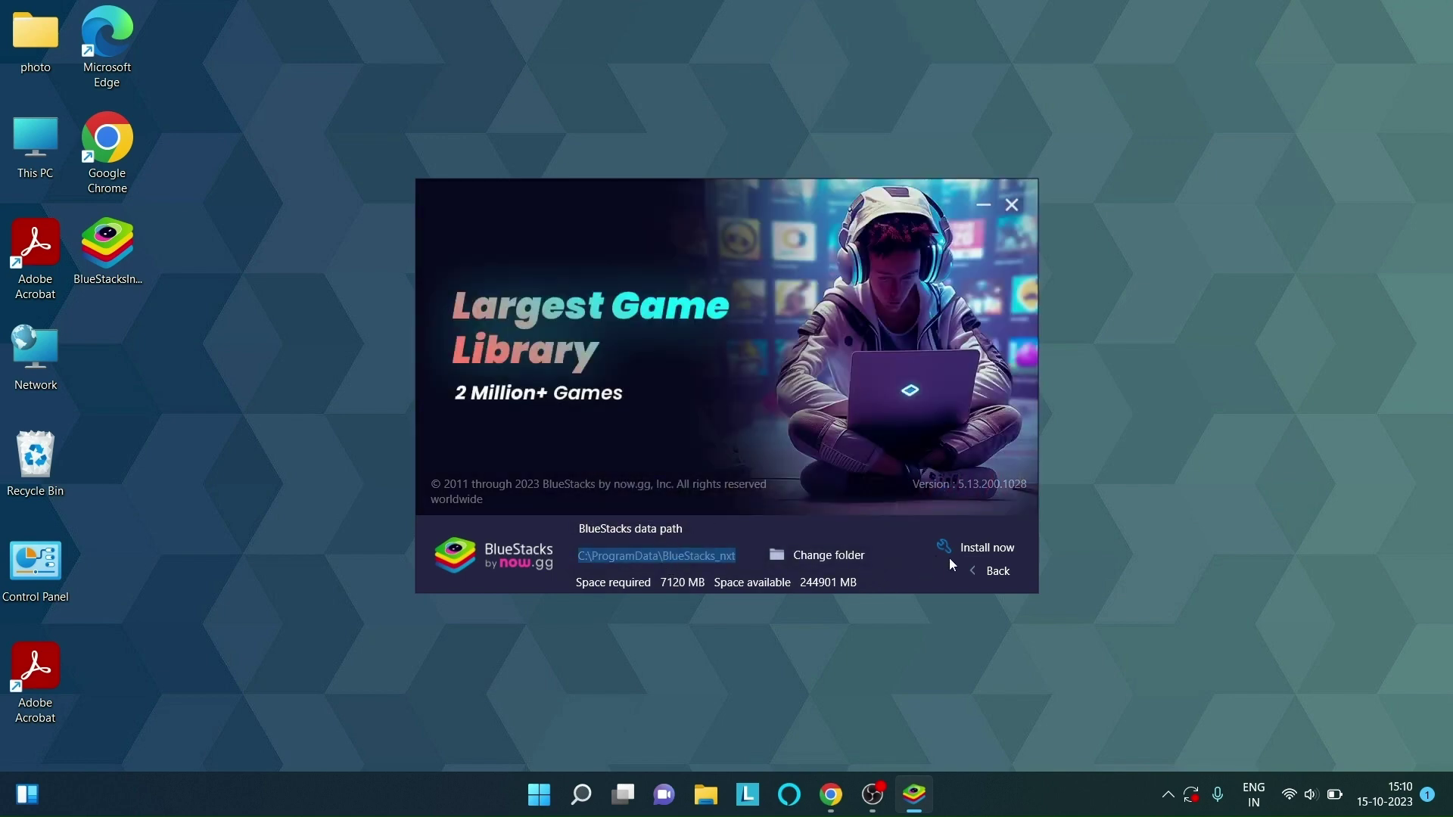
Install BlueStacks with its data path at C:\ProgramData\BlueStacks_nxt.
left_click(984, 551)
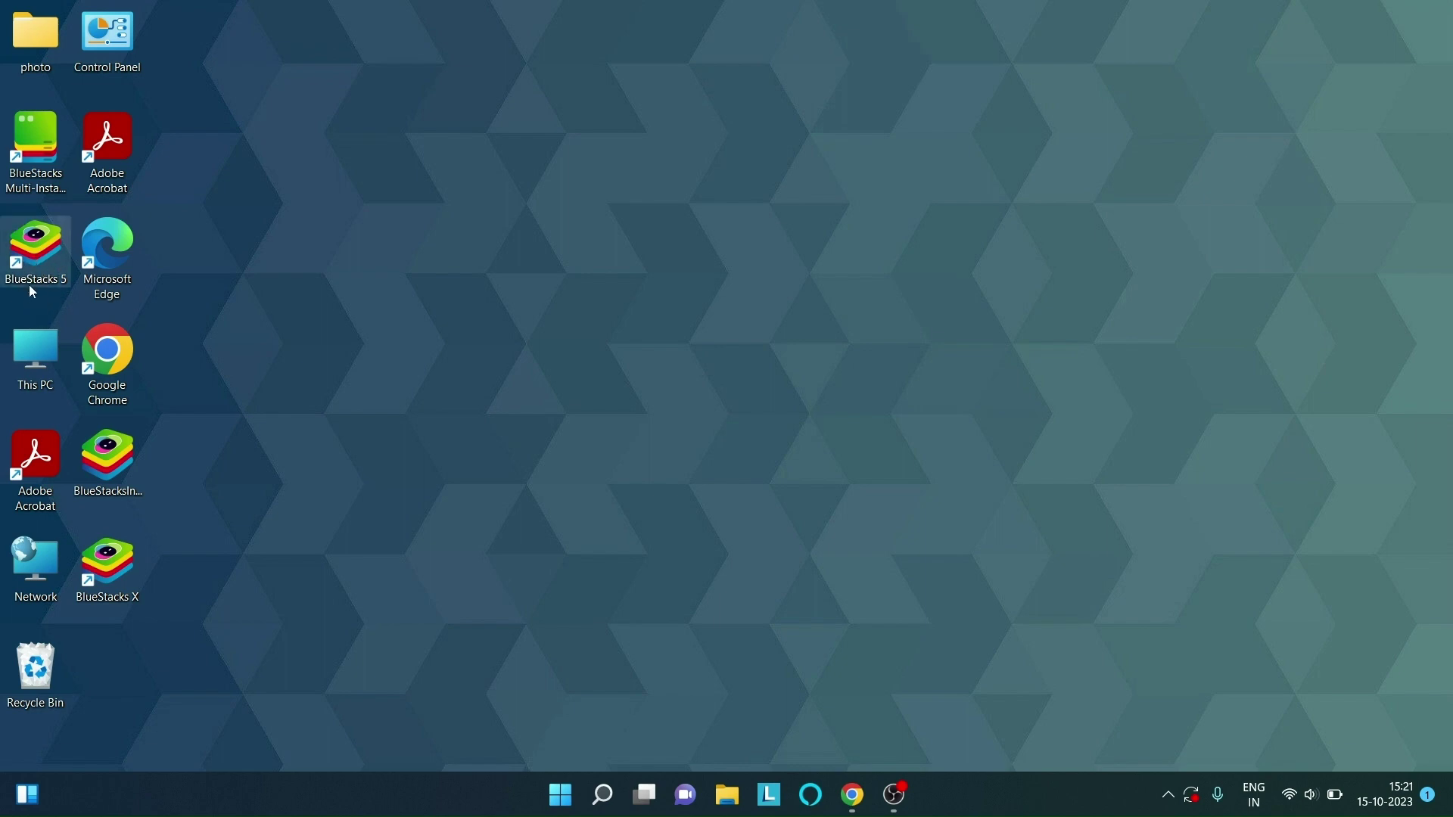
Launch BlueStacks 5 from the desktop, then enlarge and reposition its window.
double_click(50, 261)
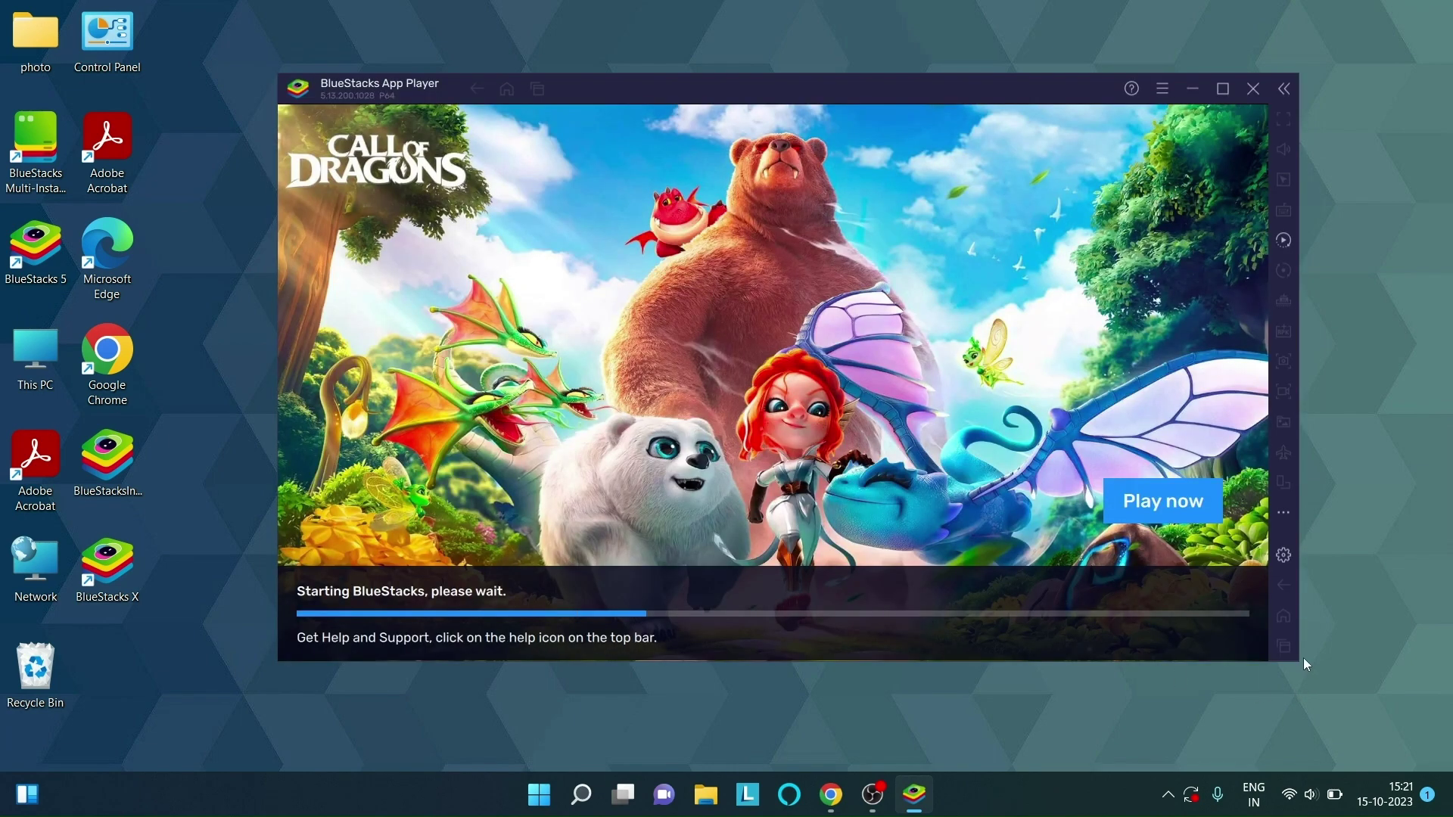
left_click_drag(1302, 657, 1399, 752)
left_click_drag(991, 99, 908, 68)
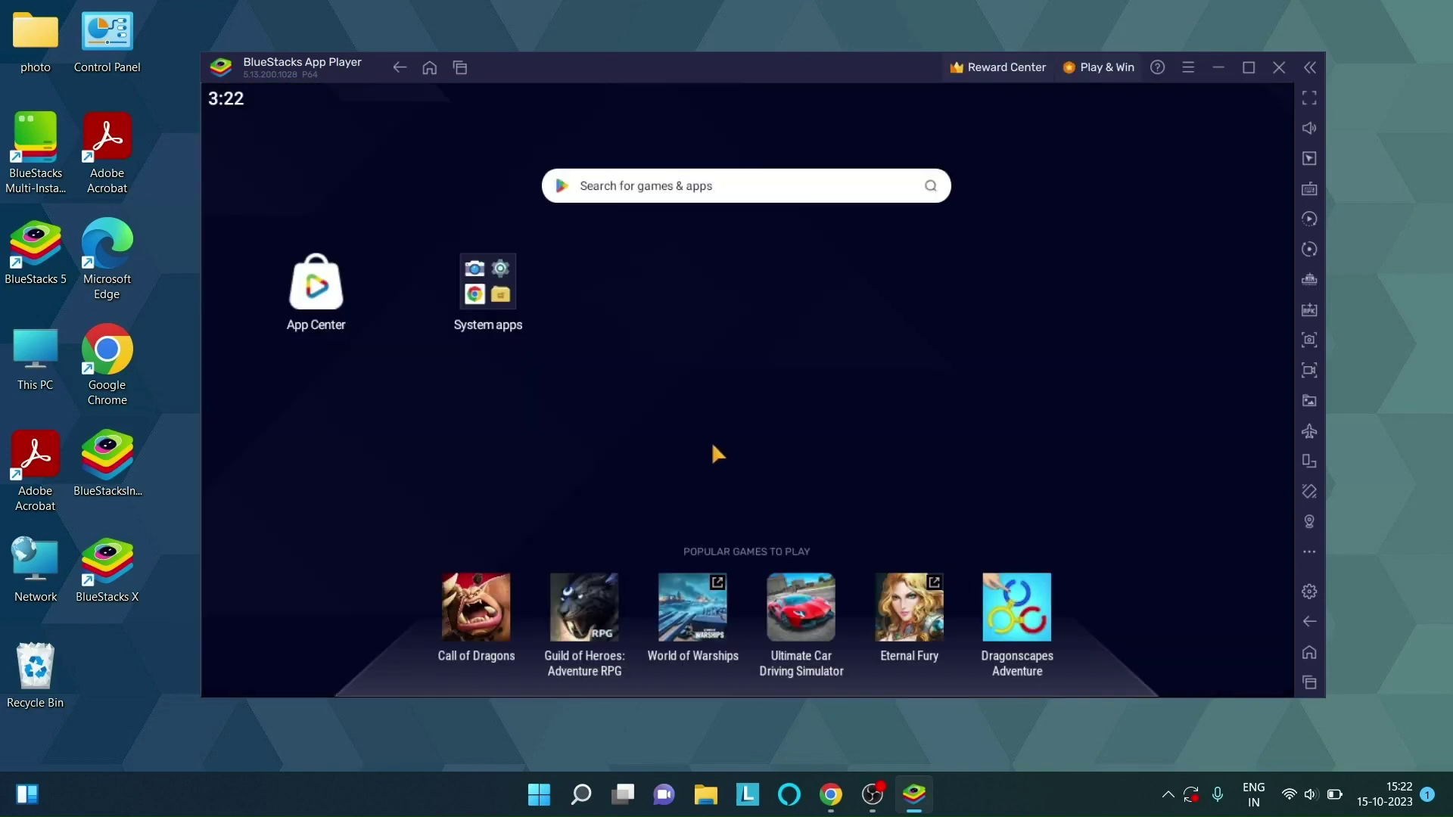
Open the Play Store from the System apps folder and start signing in with a Google account.
left_click(490, 291)
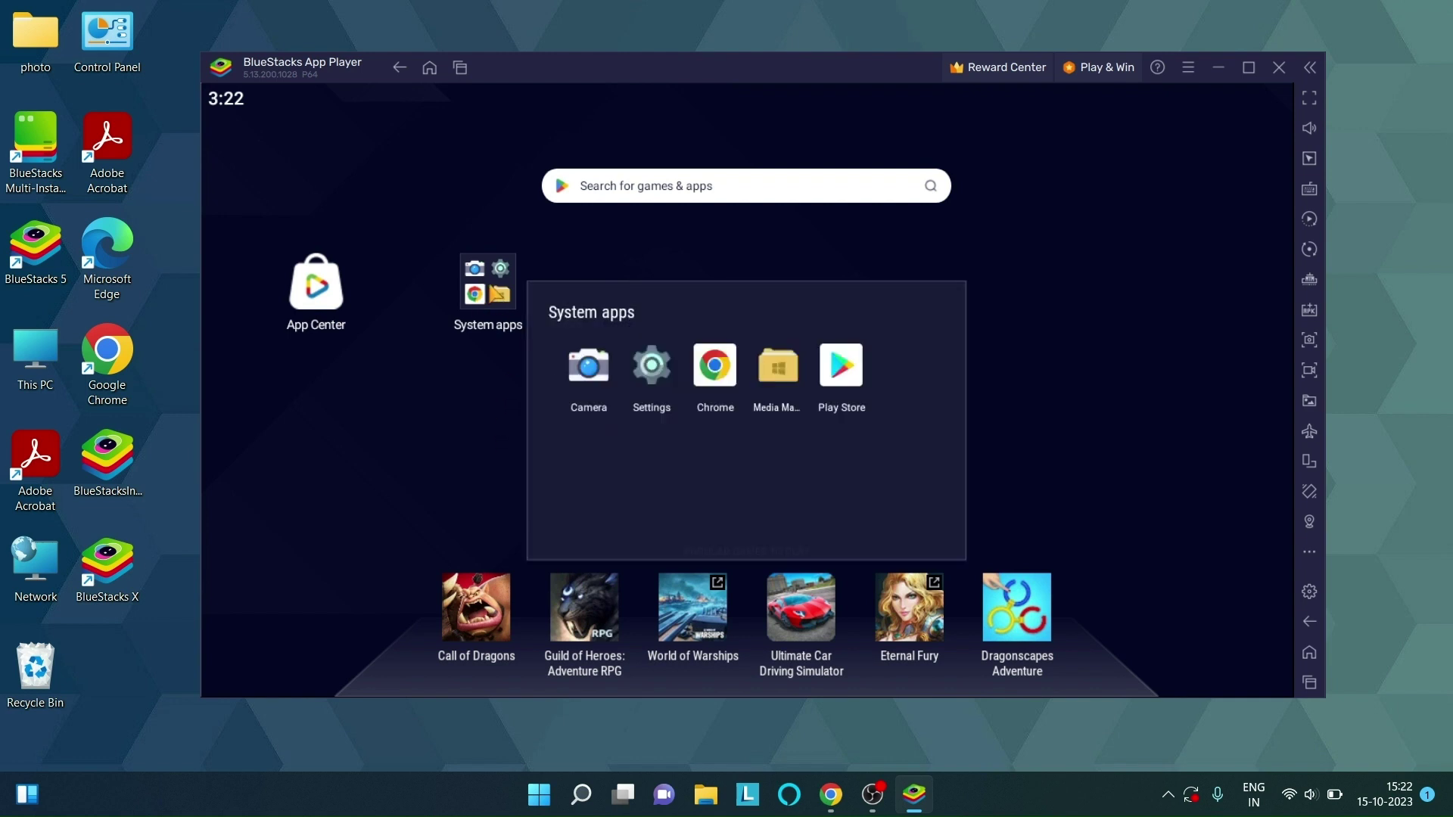
left_click(849, 369)
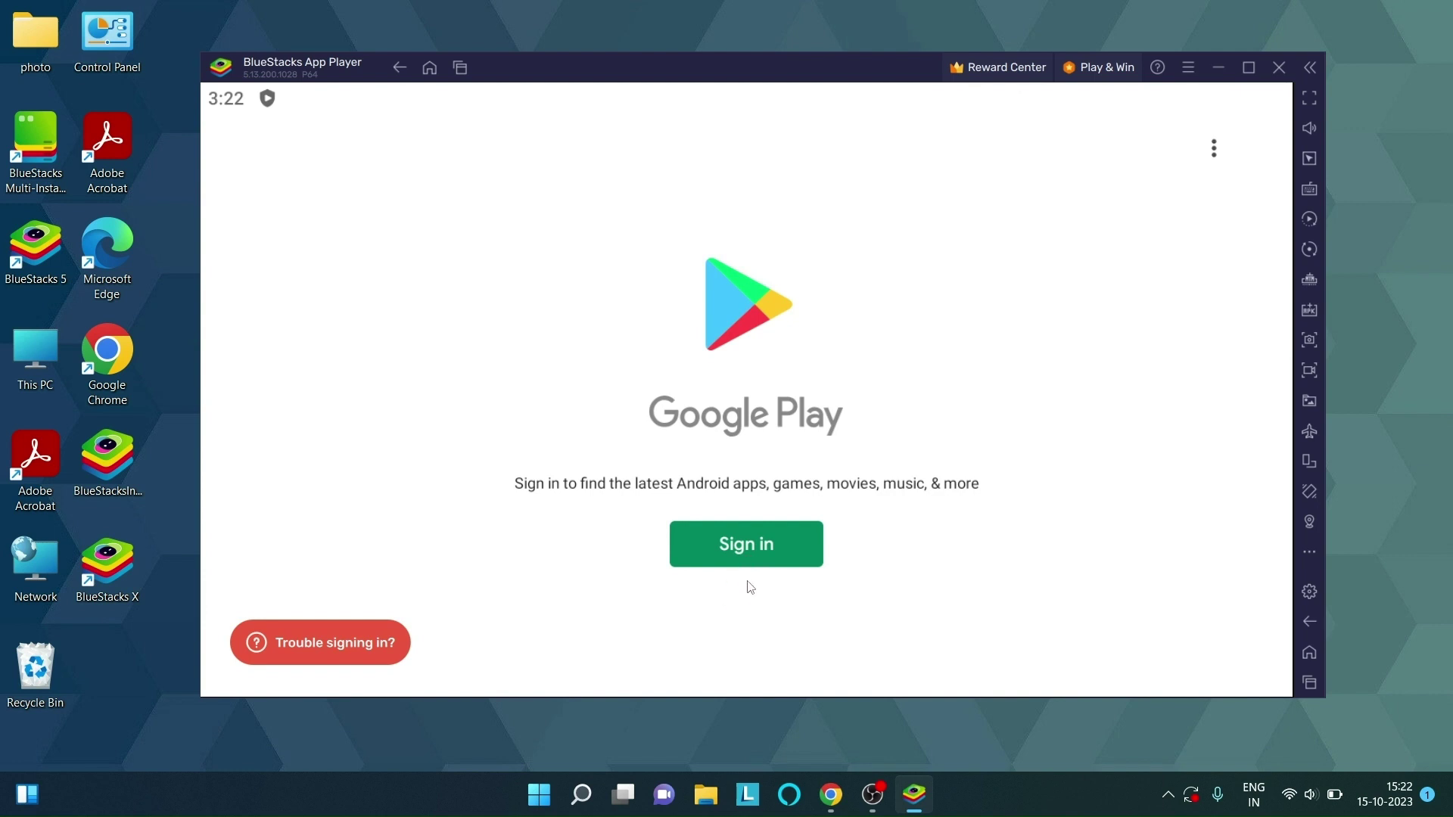
left_click(769, 535)
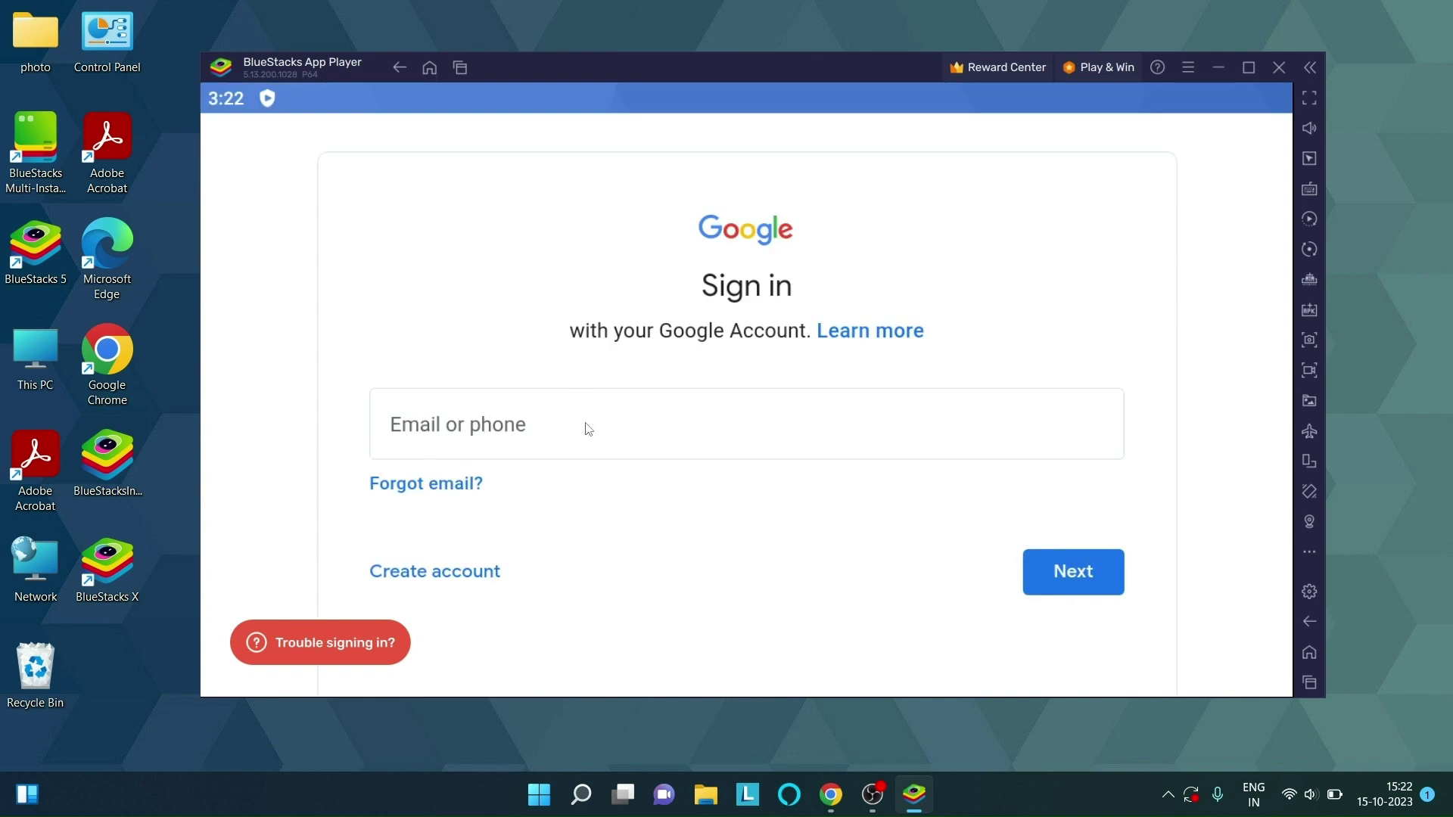
left_click(589, 429)
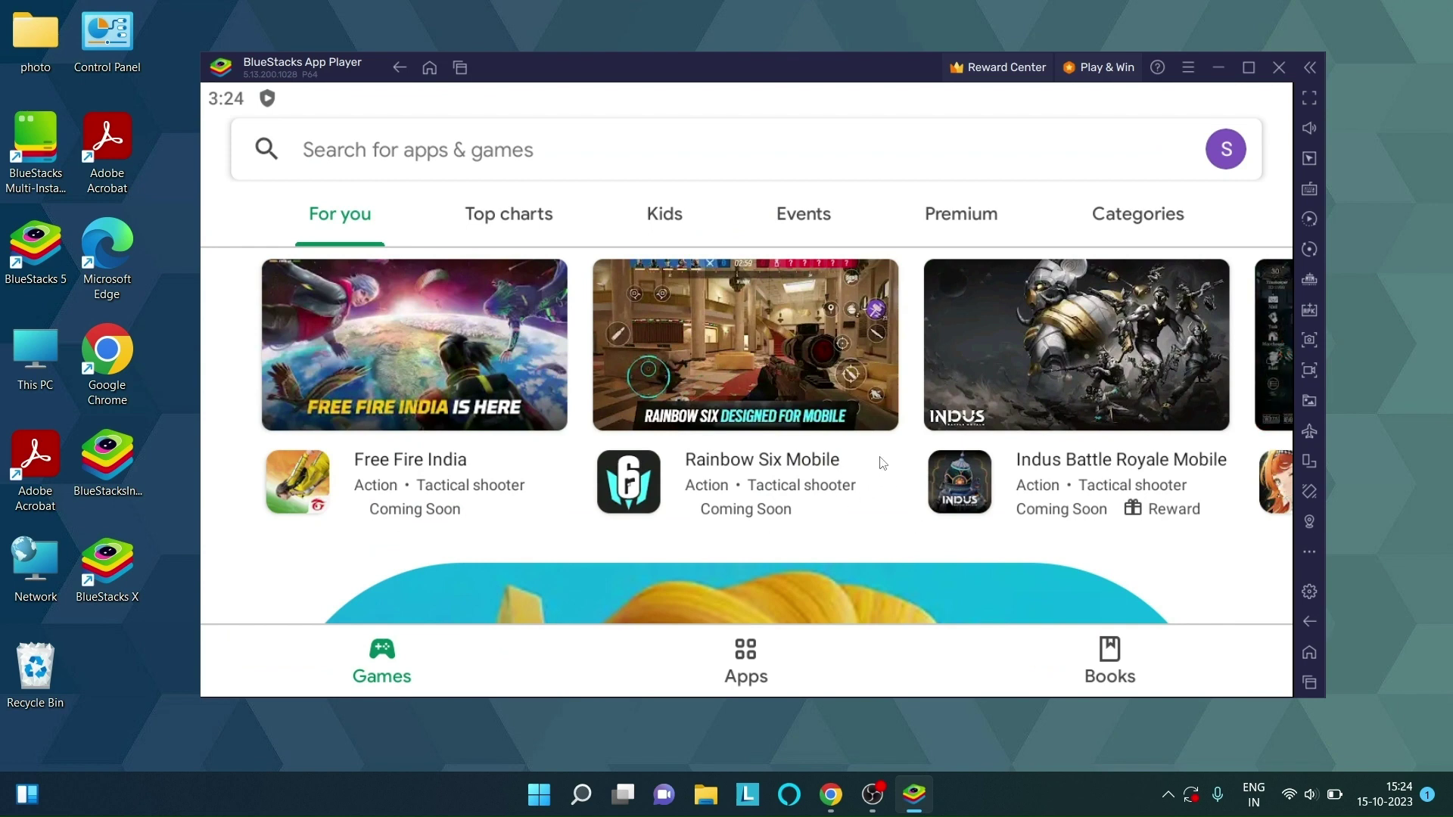
Look through the Play Store's pre-registration games, Kids section and Top charts, and return to the emulator's home screen.
left_click_drag(882, 463, 756, 460)
left_click_drag(999, 445, 749, 404)
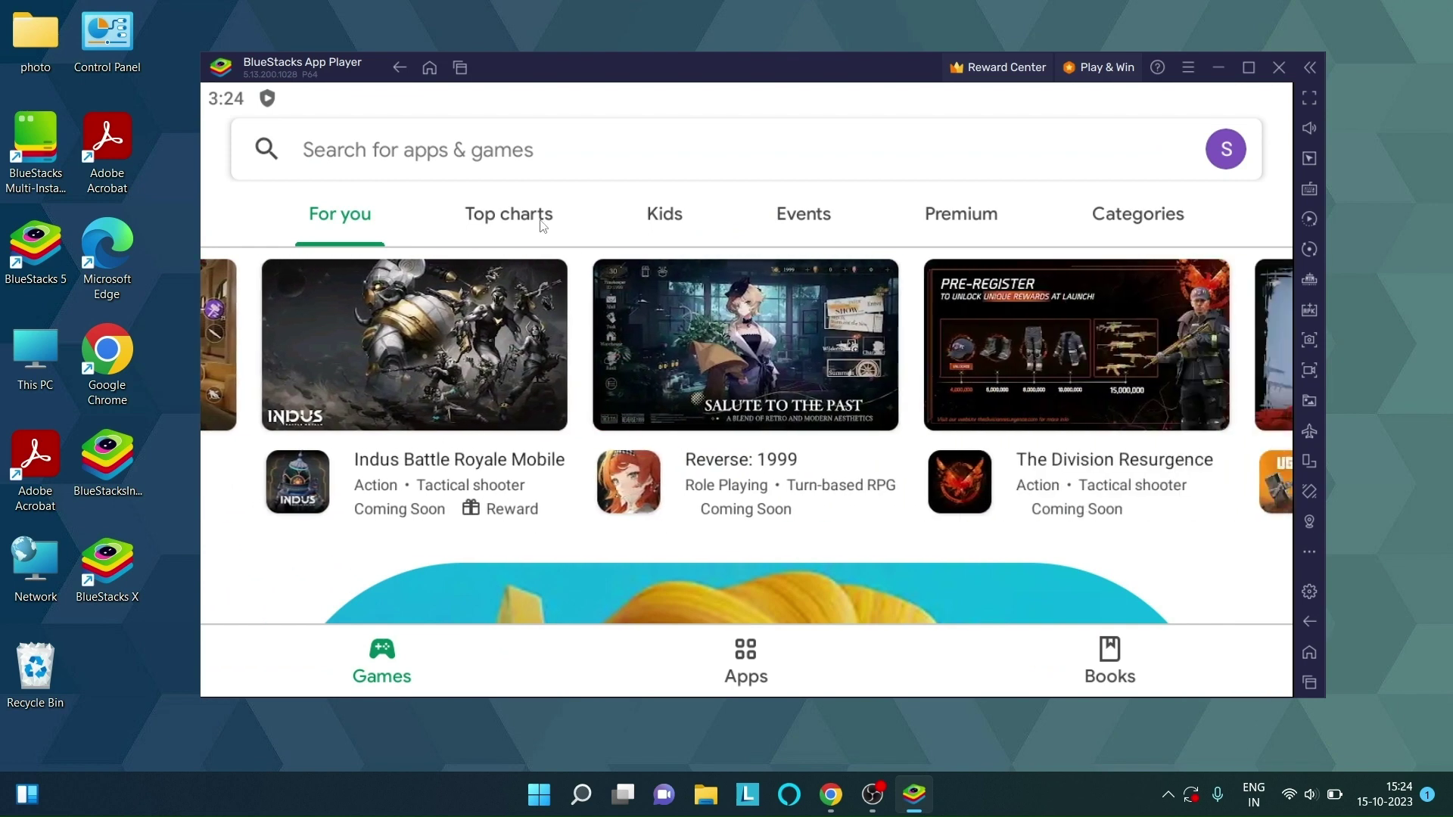
left_click(534, 214)
left_click(676, 227)
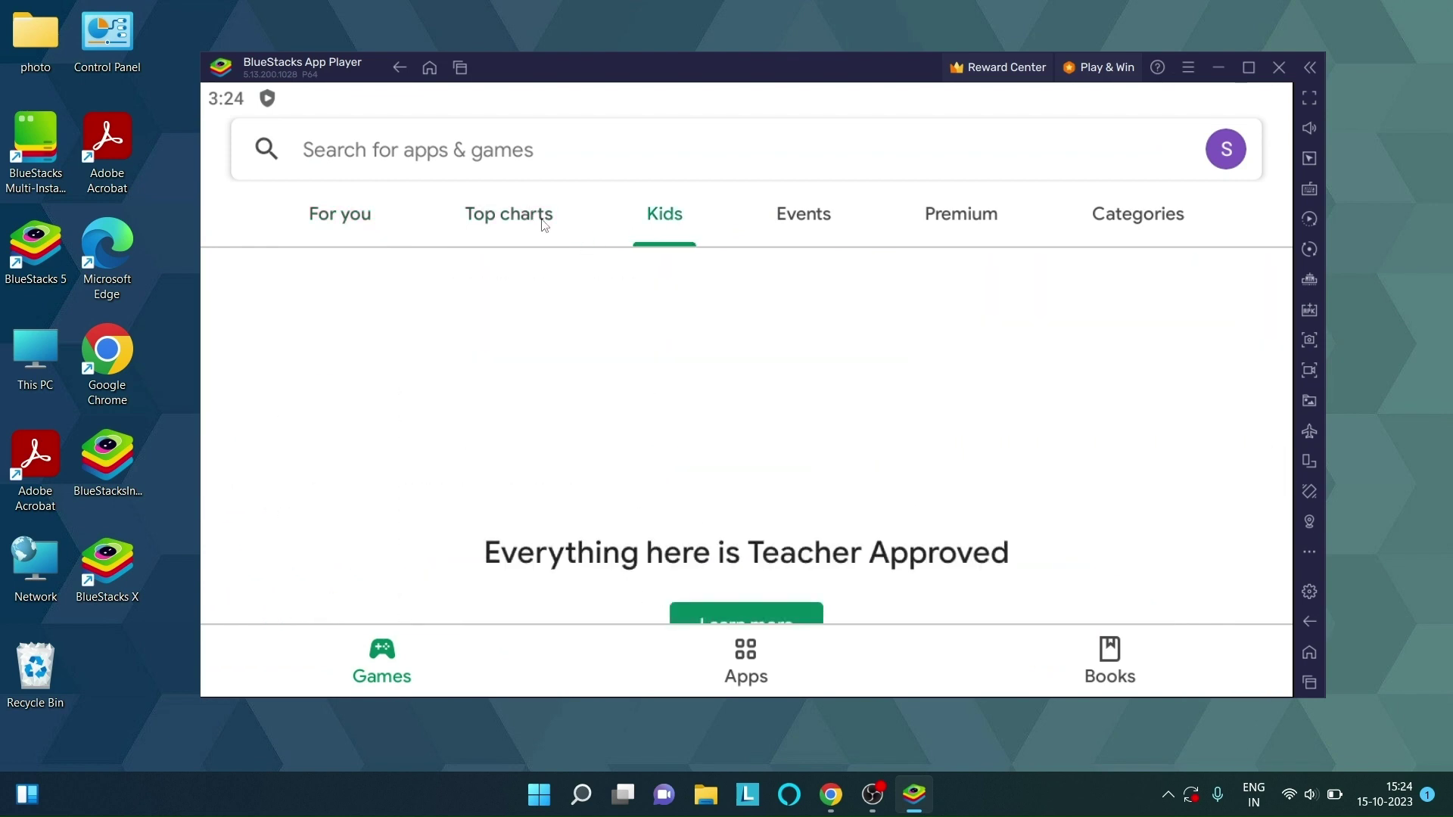
left_click(525, 218)
scroll(492, 292, "down", 3)
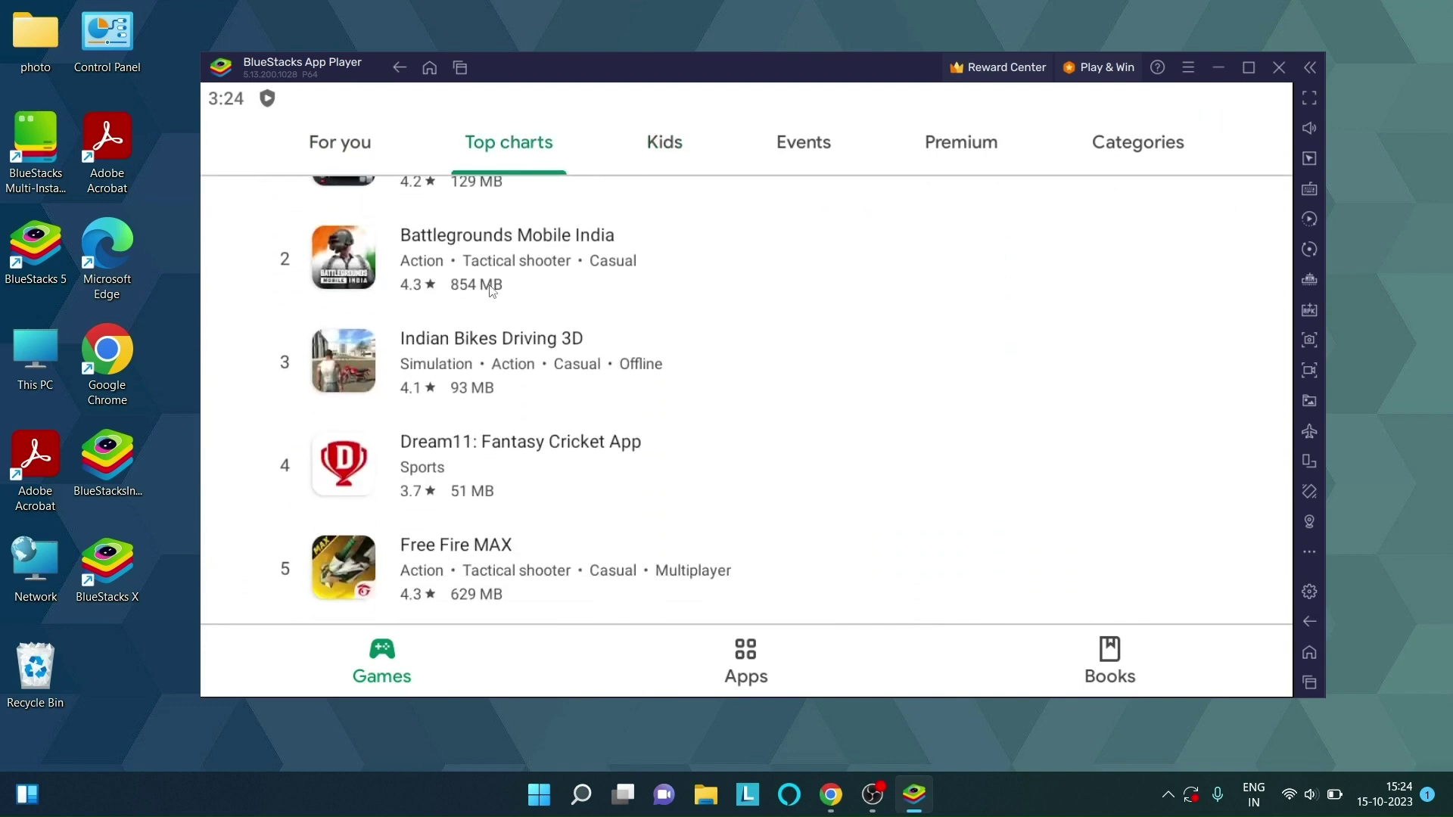
left_click(338, 144)
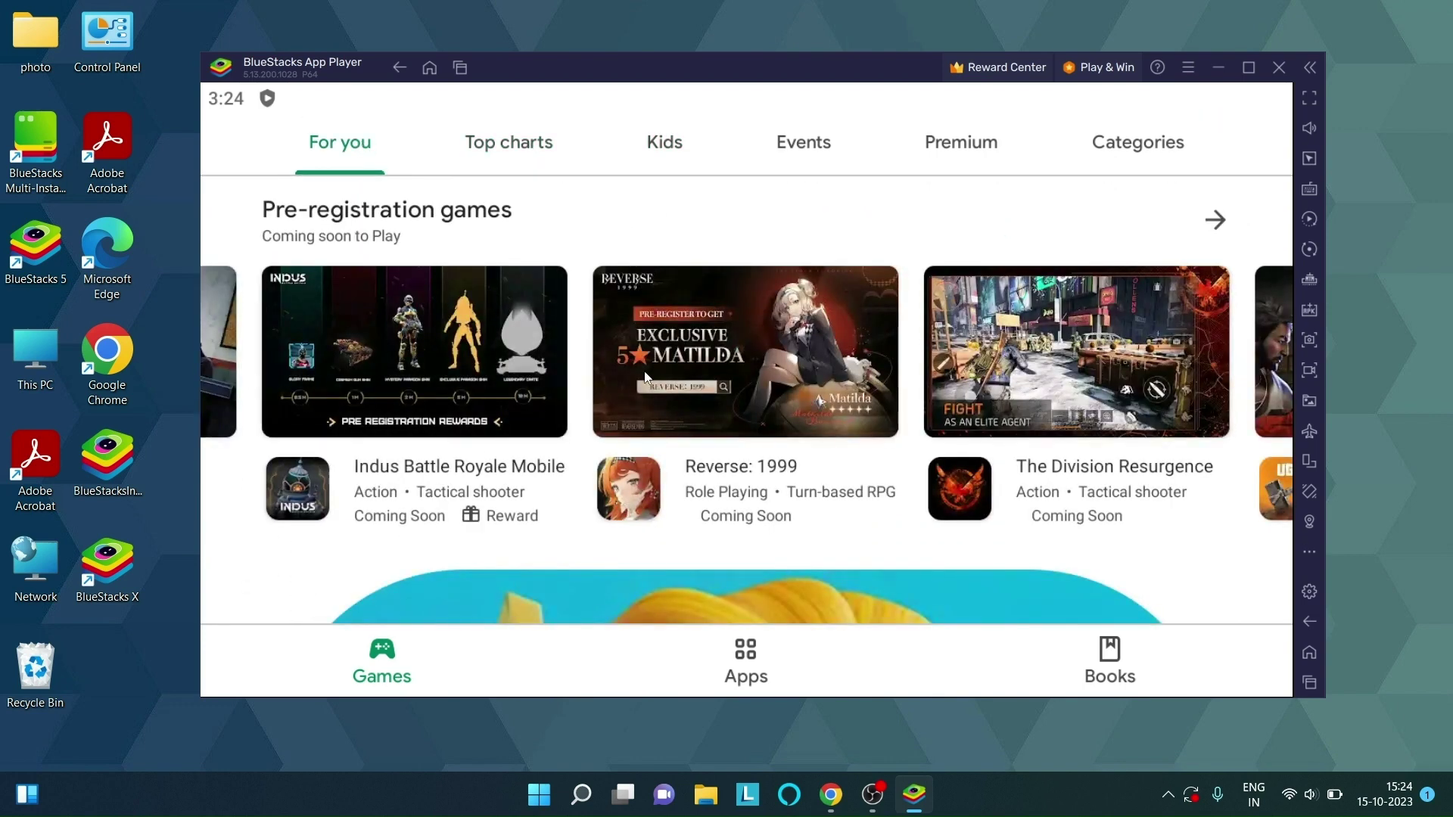
scroll(530, 375, "left", 3)
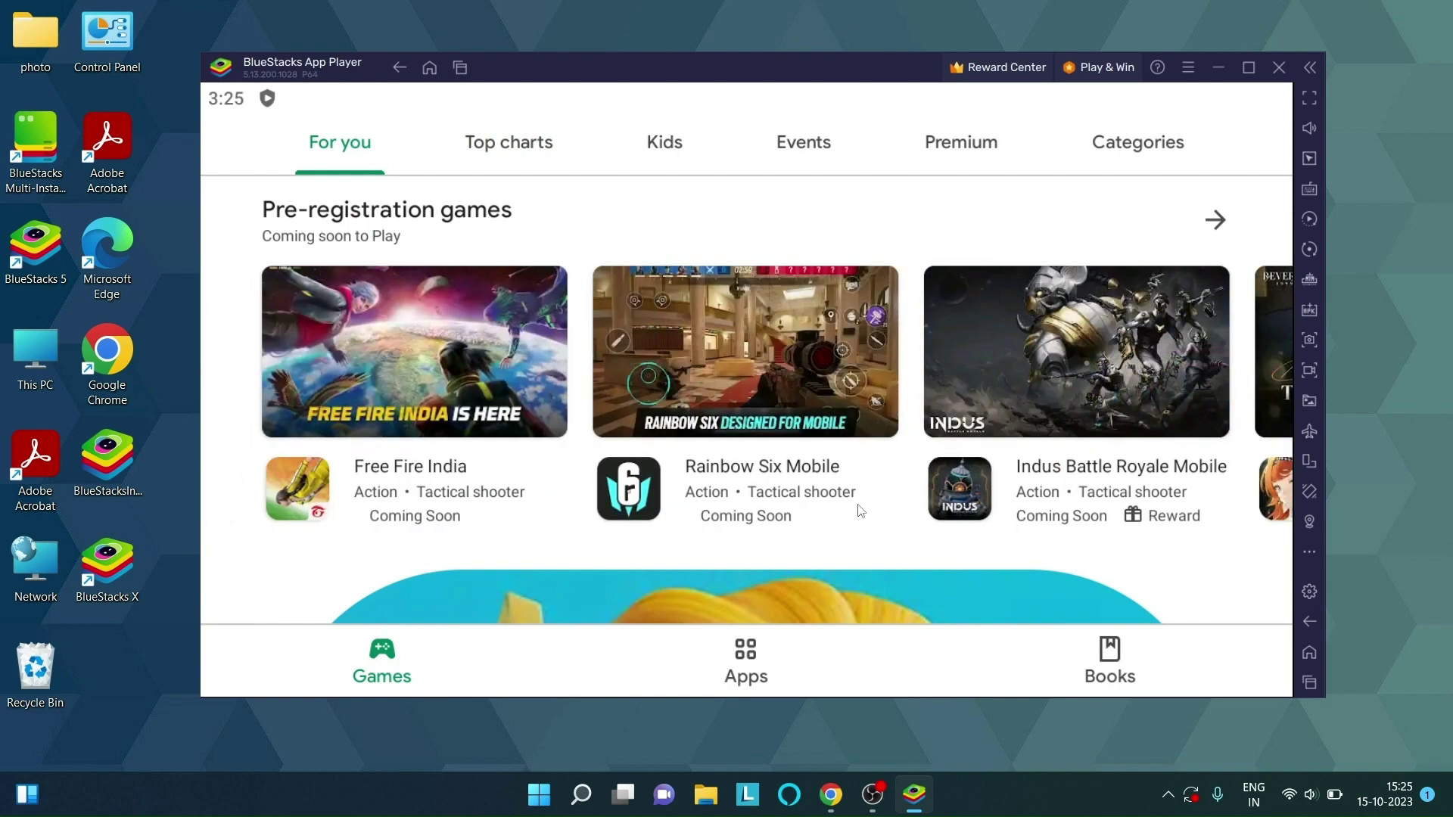
left_click(1308, 632)
left_click(1308, 634)
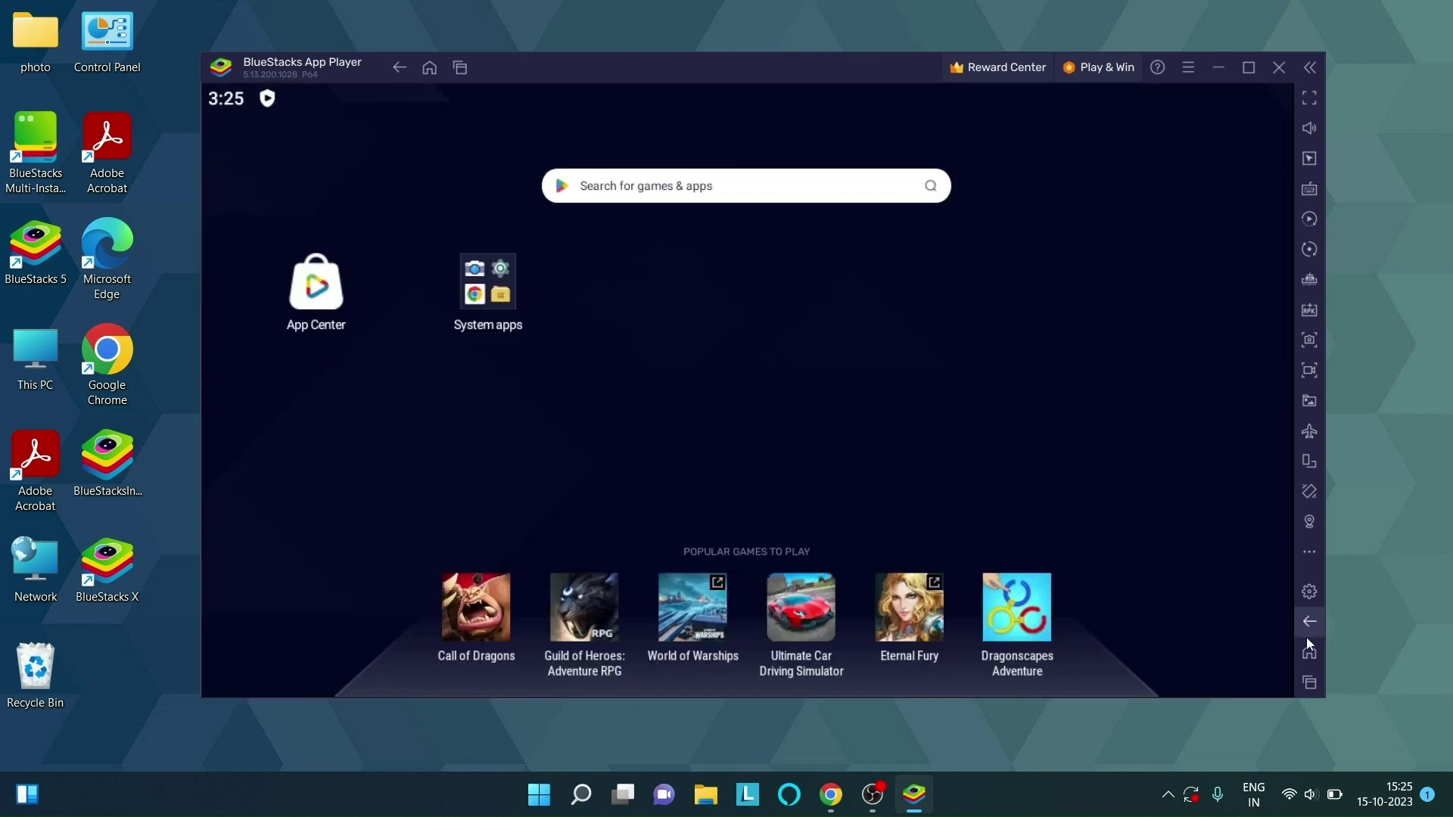